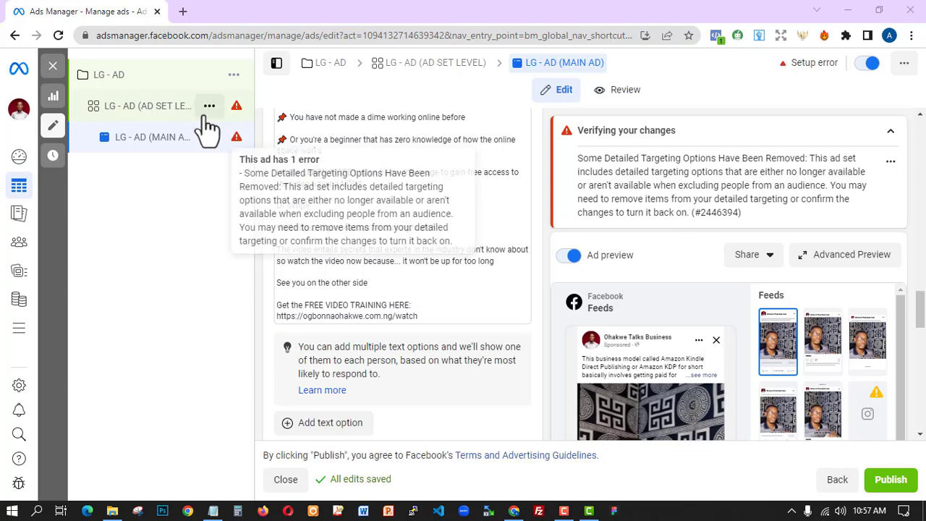
# Remove the Affiliate Marketing employer from the excluded detailed targeting of the LG - AD ad set
pyautogui.click(170, 125)
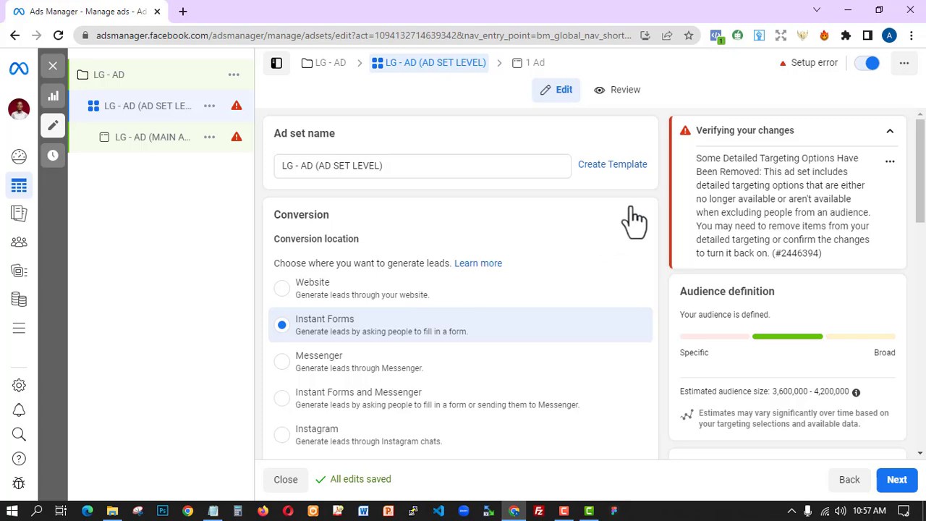
pyautogui.scroll(-10, 659, 195)
pyautogui.scroll(-7, 659, 194)
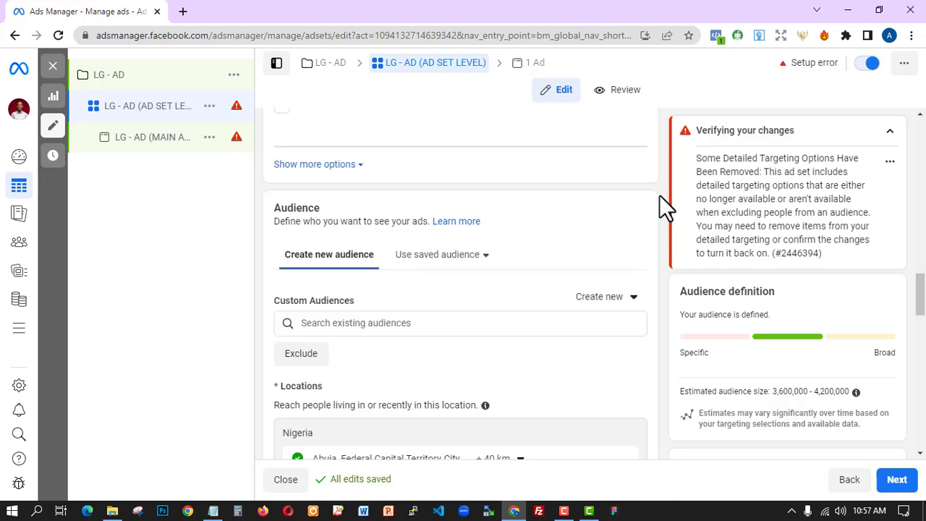
pyautogui.scroll(-5, 659, 194)
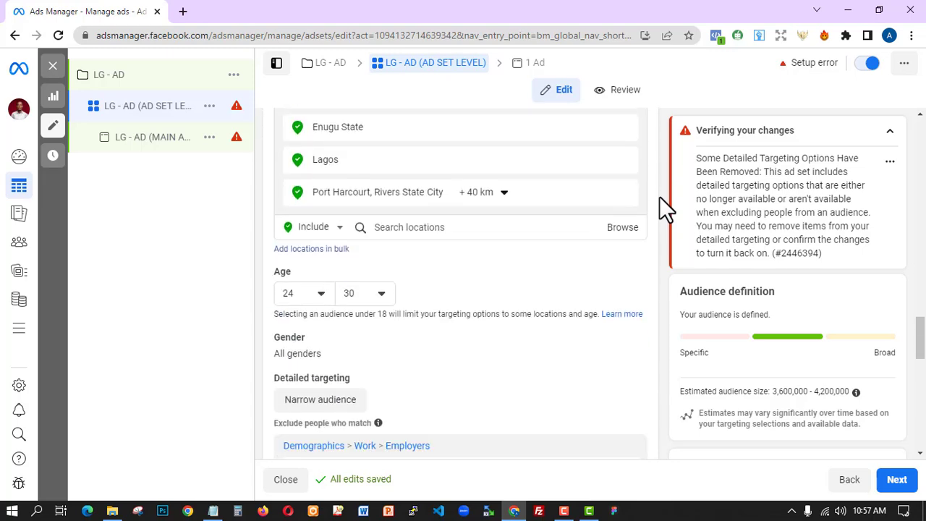
pyautogui.scroll(-3, 659, 196)
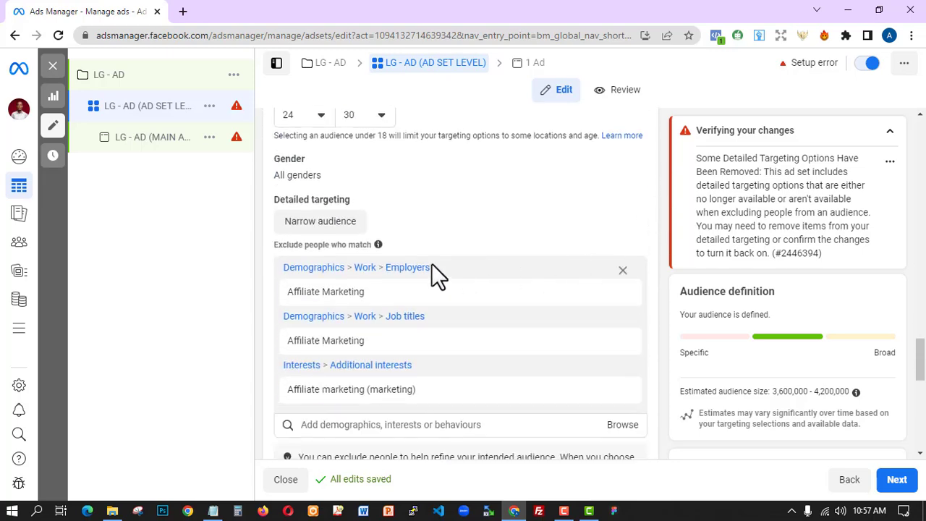
pyautogui.scroll(-1, 407, 351)
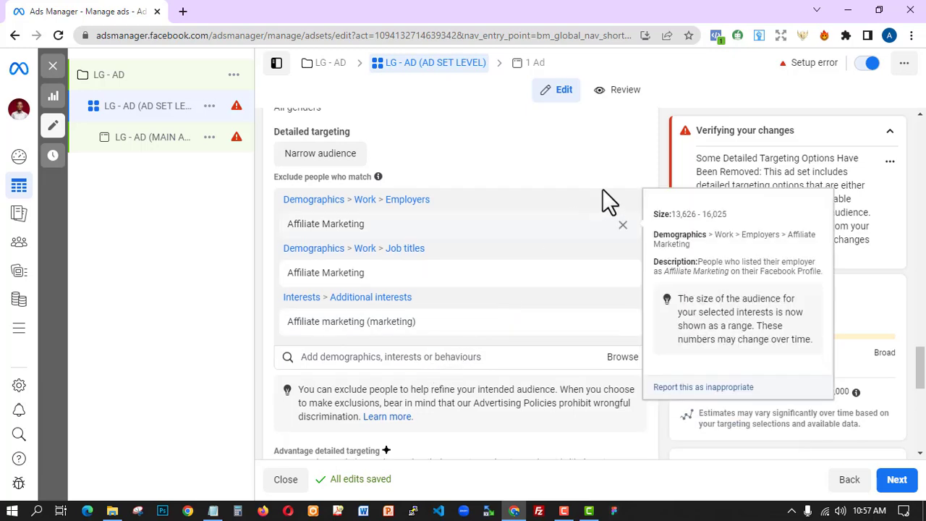
pyautogui.click(623, 225)
pyautogui.click(623, 225)
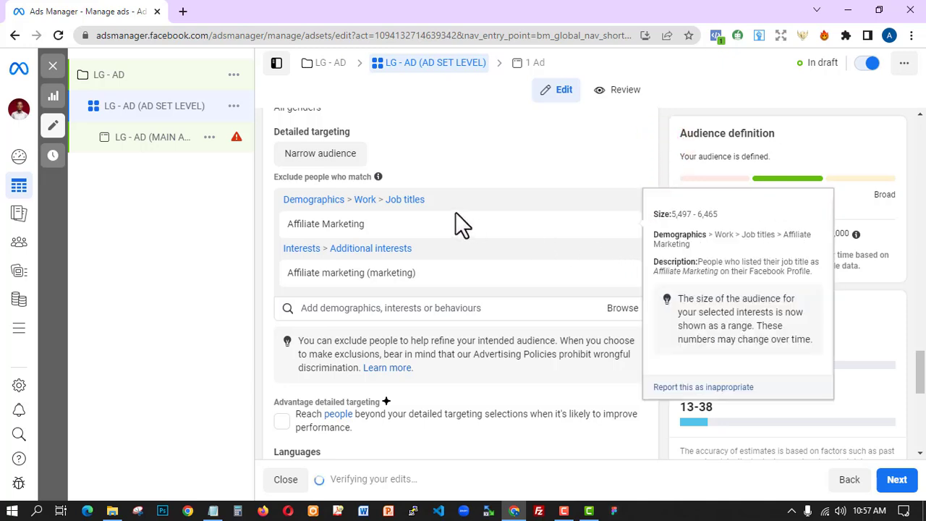
pyautogui.moveTo(313, 228)
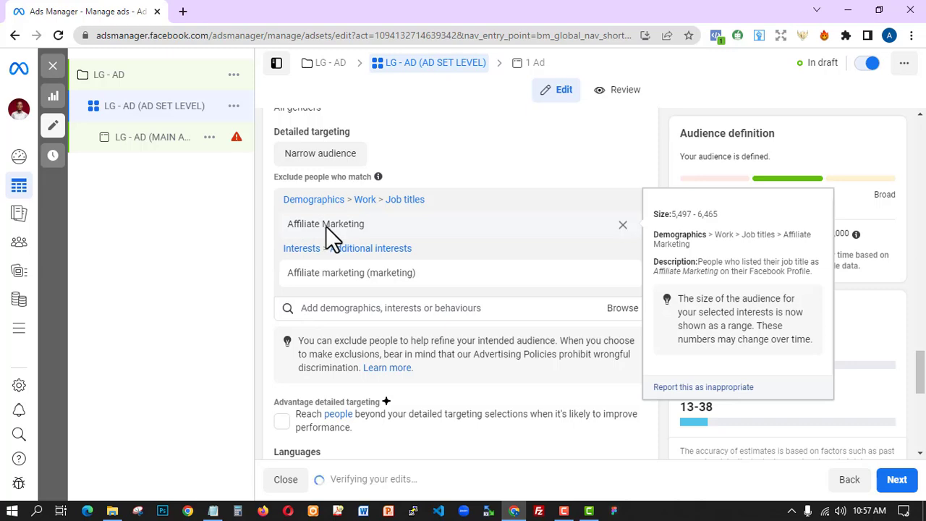
# Close the ad set editor without publishing the draft items and return to the campaign list
pyautogui.scroll(7, 304, 264)
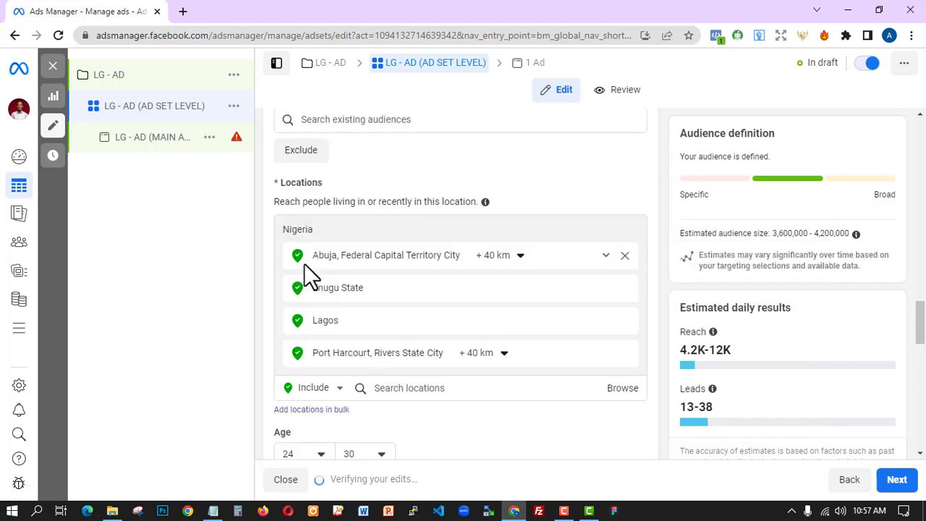
pyautogui.scroll(1, 423, 264)
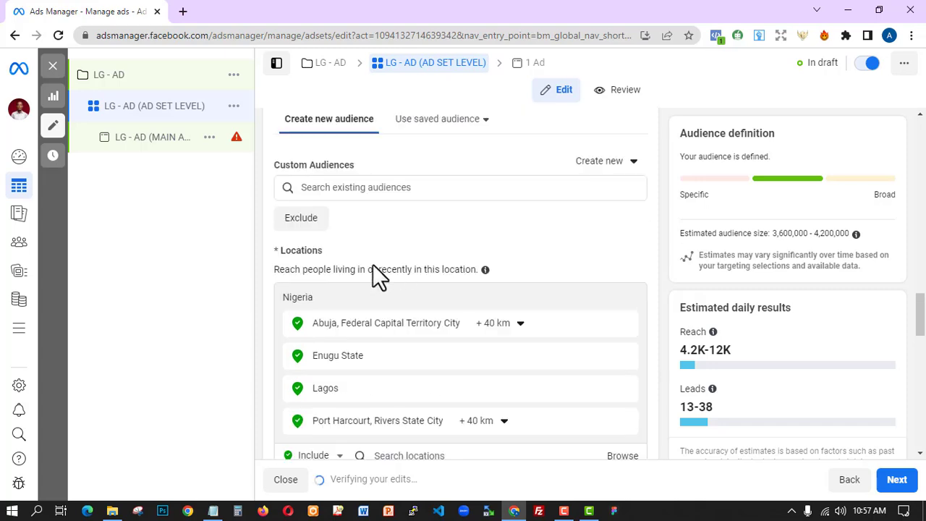
pyautogui.click(53, 66)
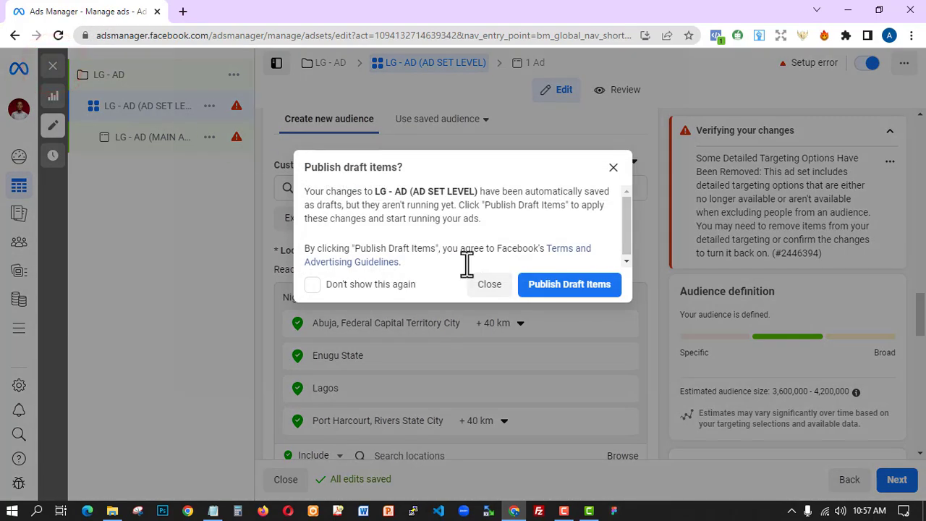
pyautogui.click(489, 286)
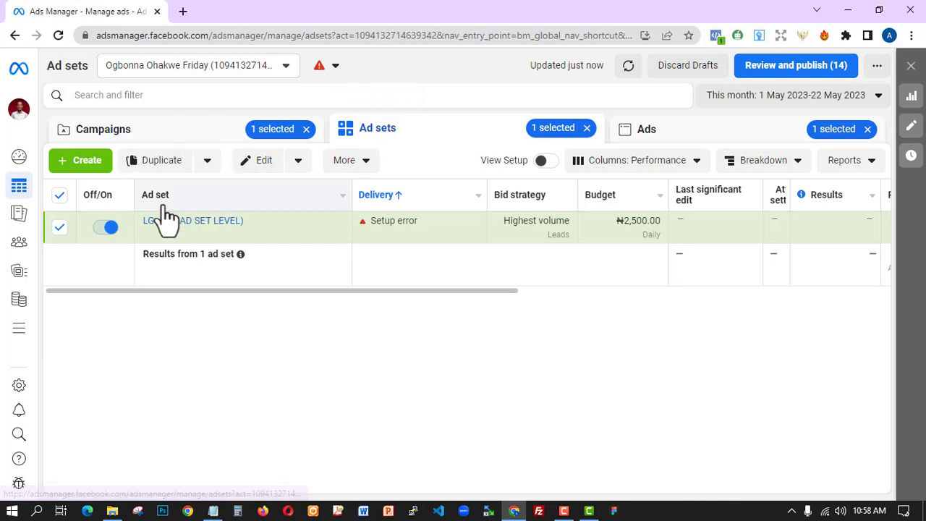
pyautogui.moveTo(389, 222)
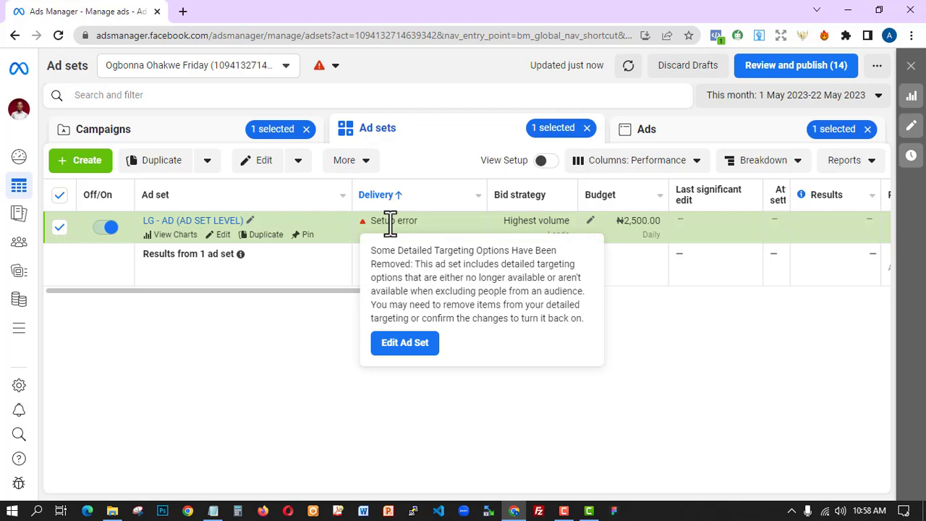
pyautogui.click(176, 129)
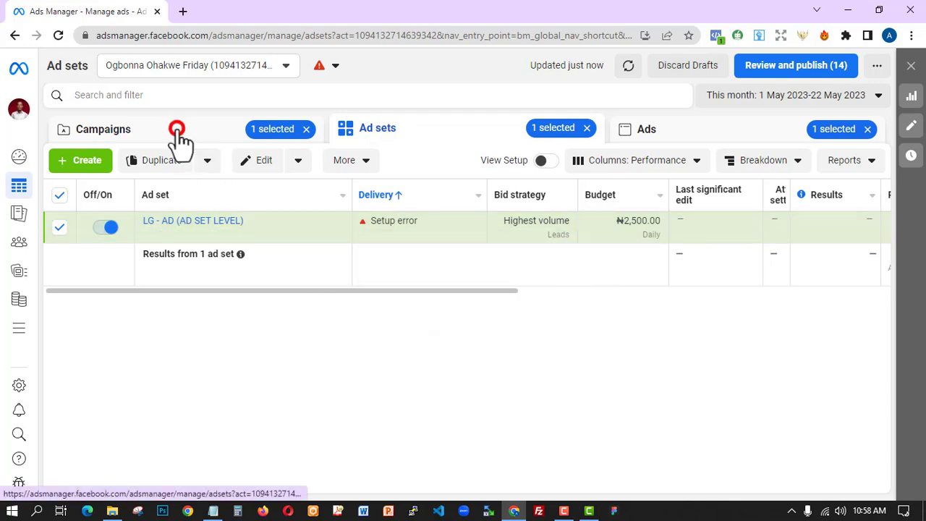
# Start a new campaign with the Leads objective and name it "LG - AD2"
pyautogui.click(90, 167)
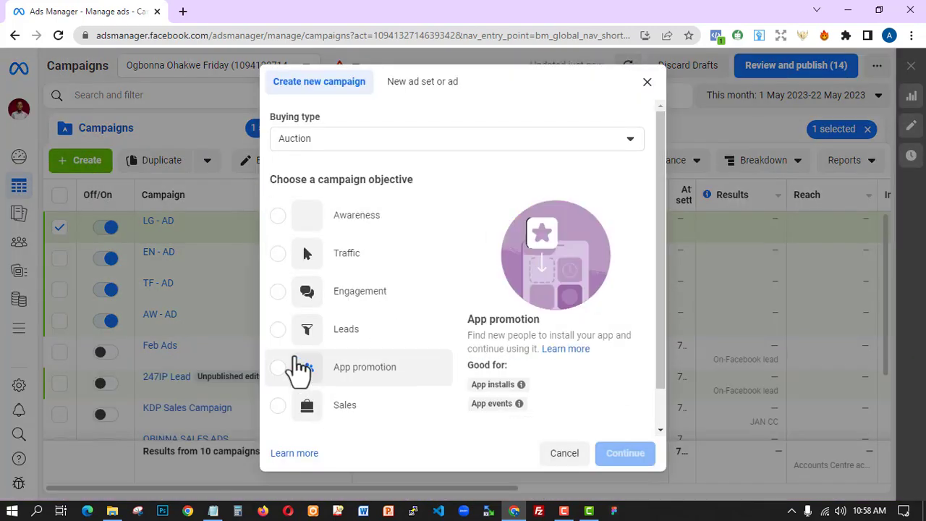
pyautogui.click(277, 332)
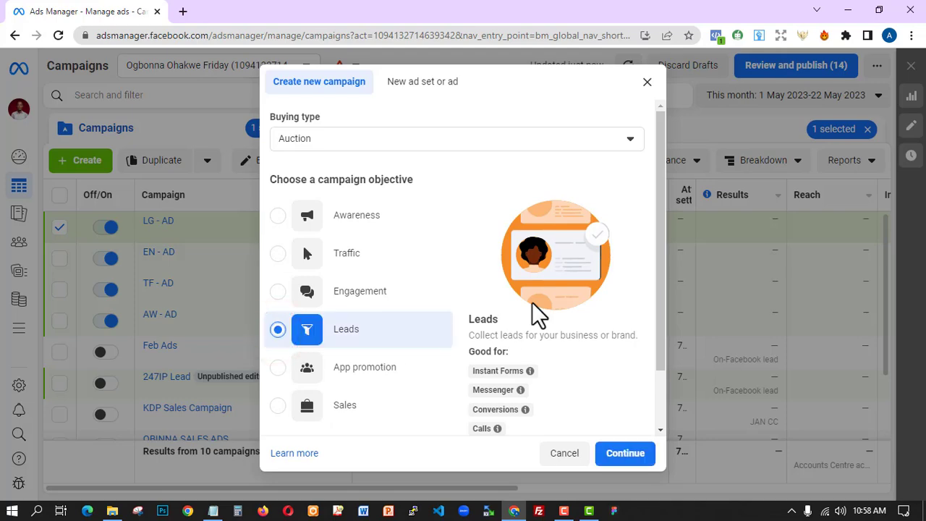
pyautogui.scroll(-1, 549, 332)
pyautogui.click(618, 418)
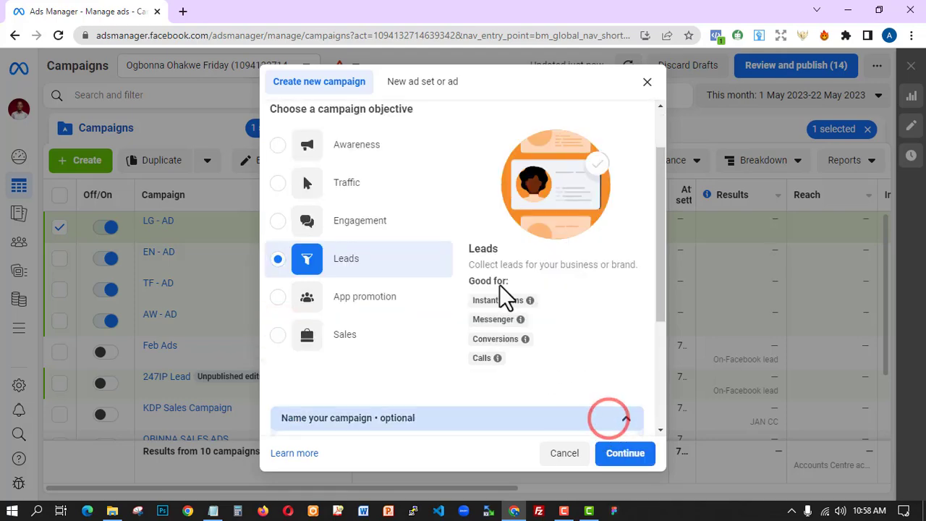
pyautogui.click(438, 280)
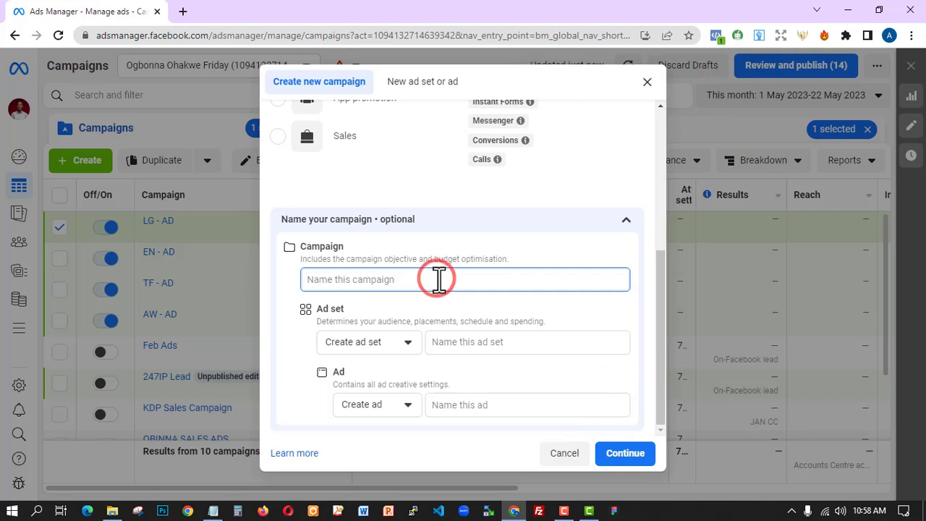
pyautogui.write('LG - AD2')
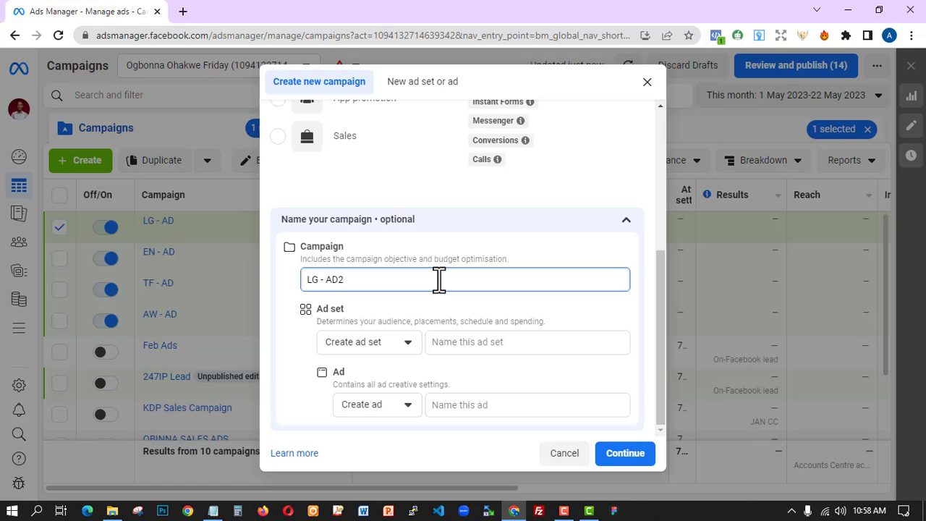
# Name the ad set "LG - AD2 (AD SET LEVEL)" and the ad "LG - AD2 (MAIN AD)", and create the campaign draft
pyautogui.hotkey('ctrl', 'a')
pyautogui.hotkey('ctrl', 'c')
pyautogui.press('Tab')
pyautogui.press('Tab')
pyautogui.hotkey('ctrl', 'v')
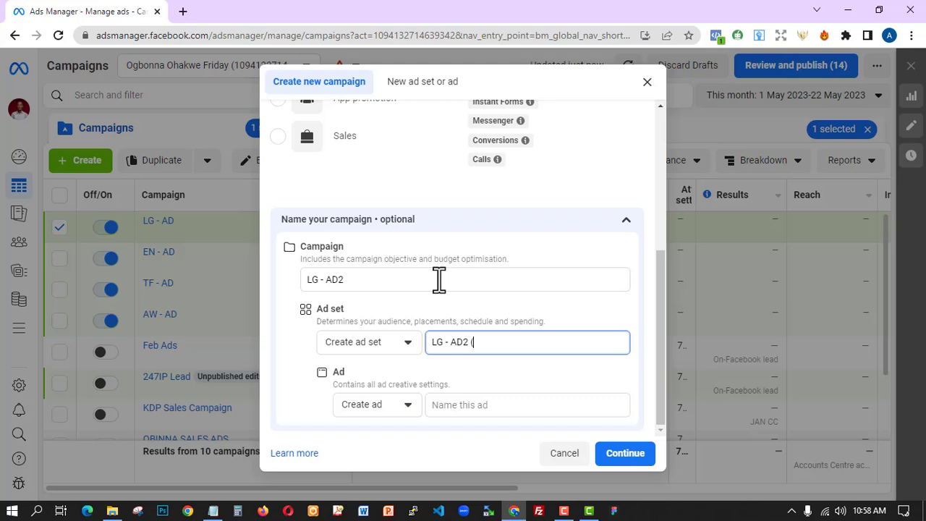
pyautogui.write('(AD SET LEVEL)')
pyautogui.press('Tab')
pyautogui.press('Tab')
pyautogui.hotkey('ctrl', 'v')
pyautogui.write('(MA')
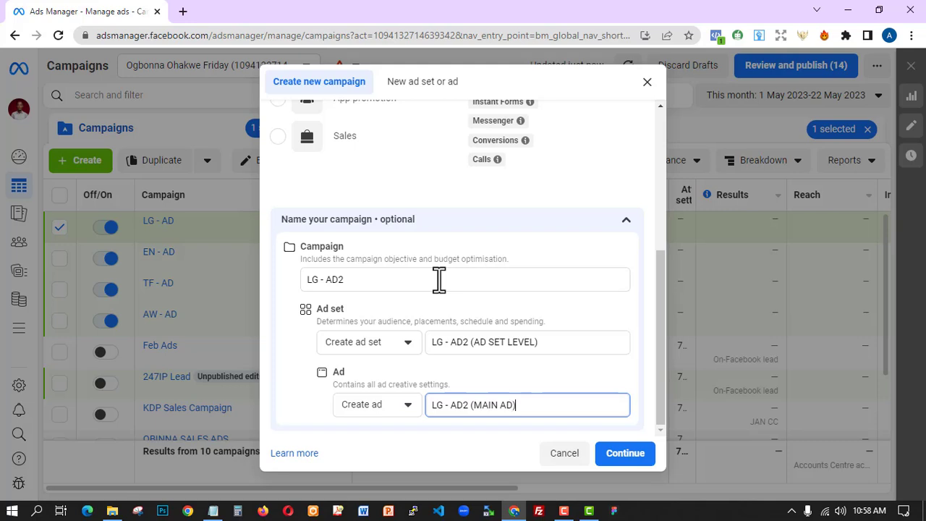
pyautogui.click(612, 454)
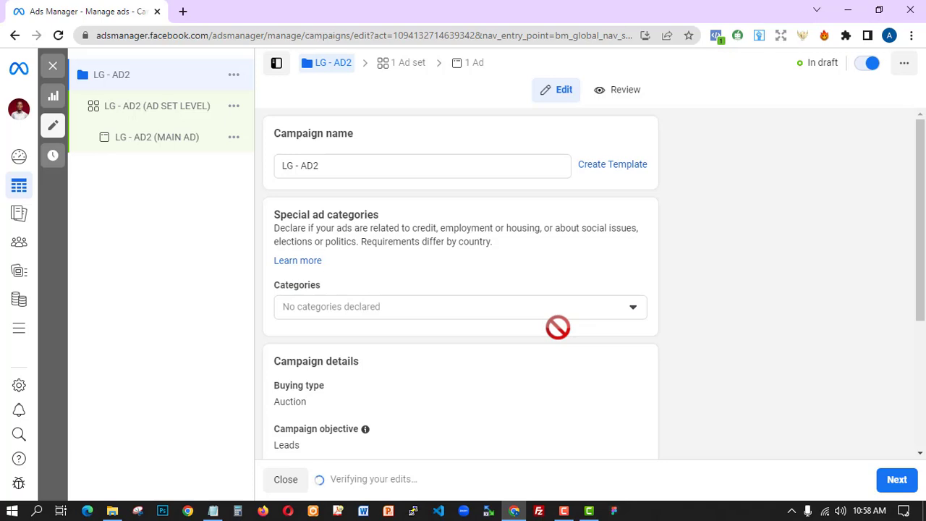
# Enable the A/B test for the LG - AD2 campaign and continue to its ad set settings
pyautogui.scroll(-3, 306, 221)
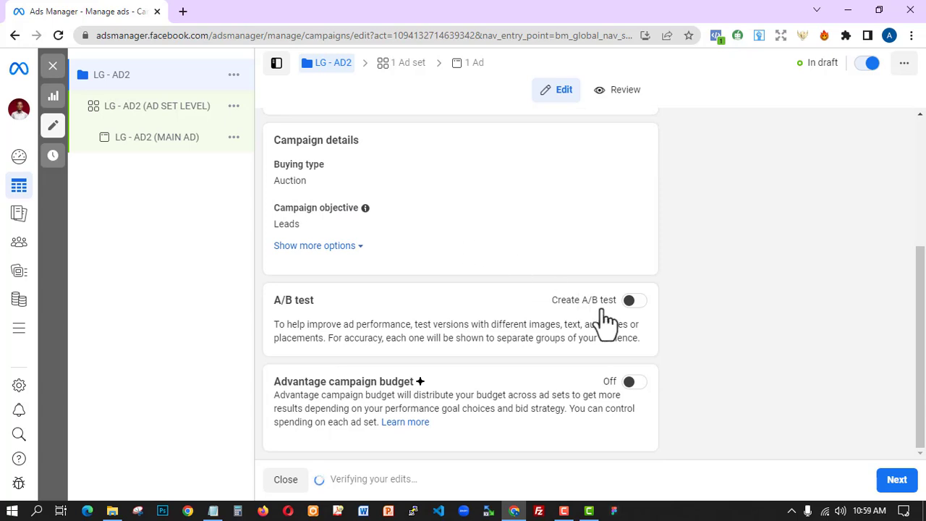
pyautogui.click(629, 300)
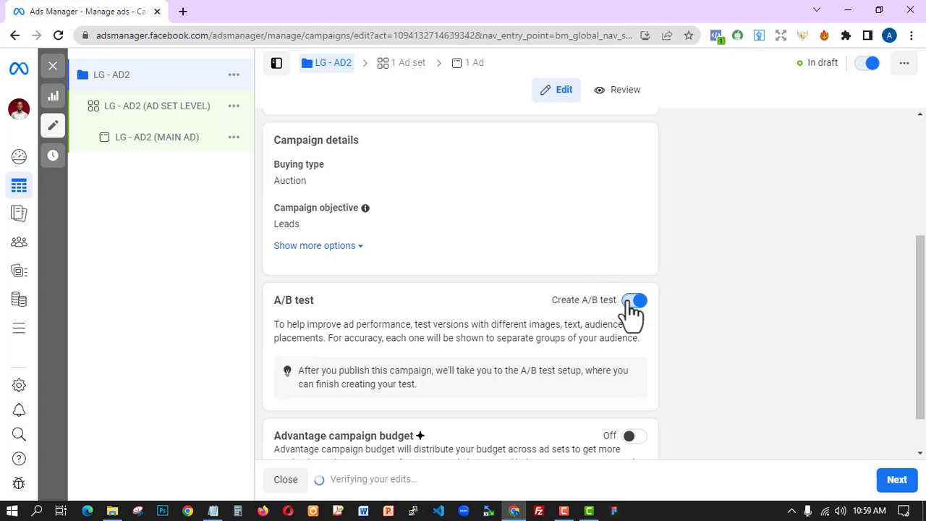
pyautogui.scroll(-1, 665, 303)
pyautogui.click(899, 481)
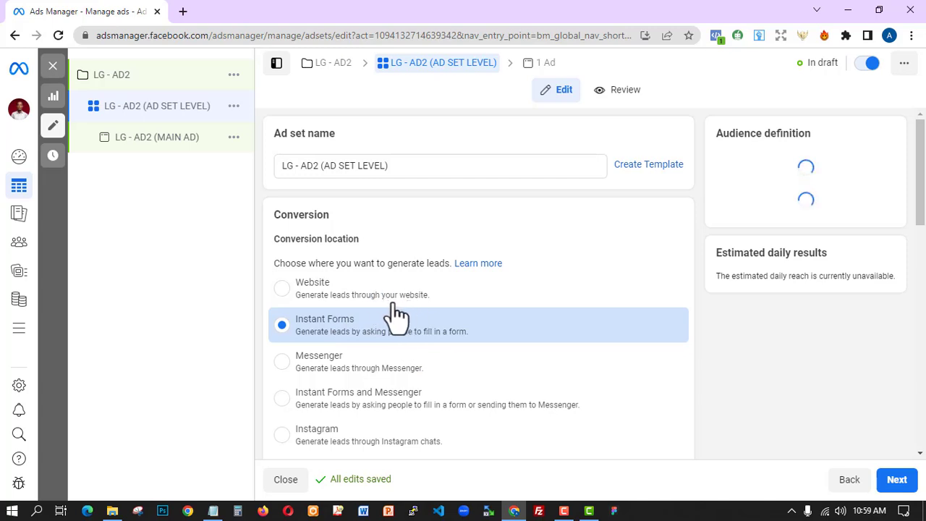
# Set the ad set's conversion location to Website and dismiss the recommendation to switch it
pyautogui.click(362, 289)
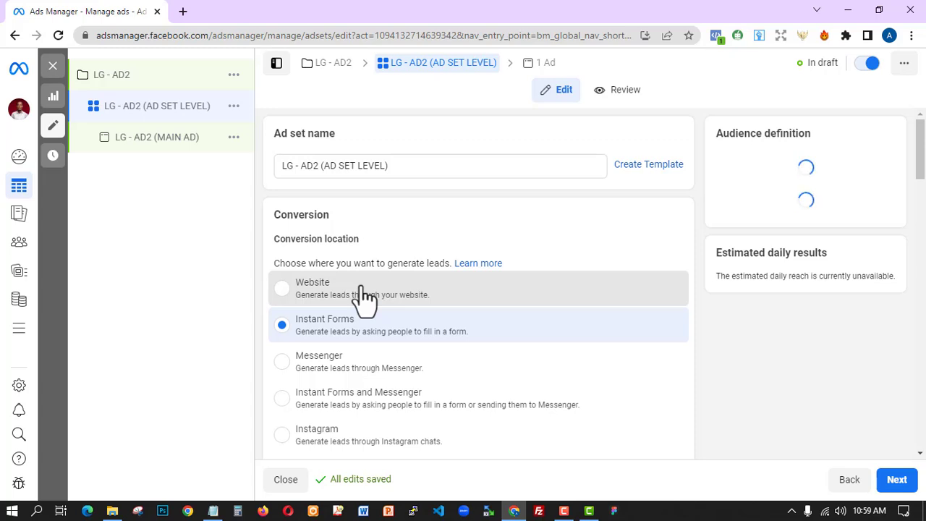
pyautogui.click(365, 297)
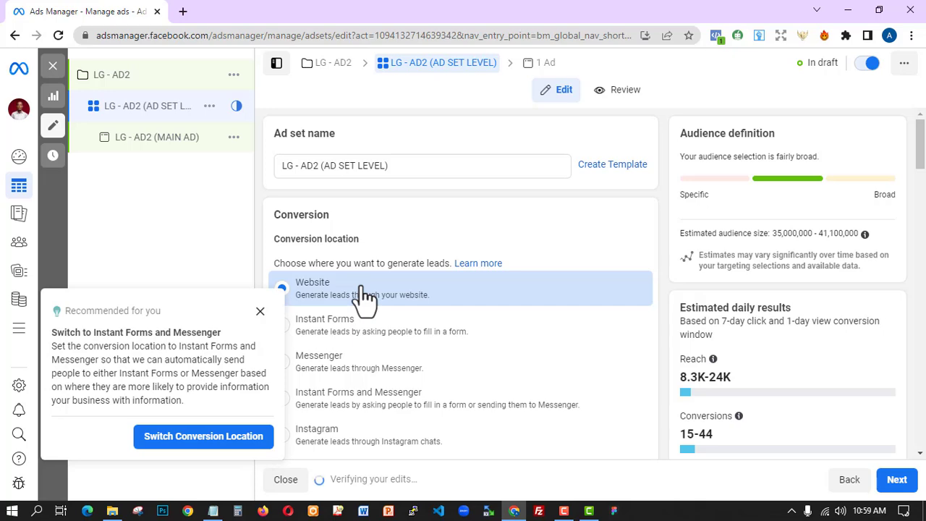
pyautogui.click(259, 311)
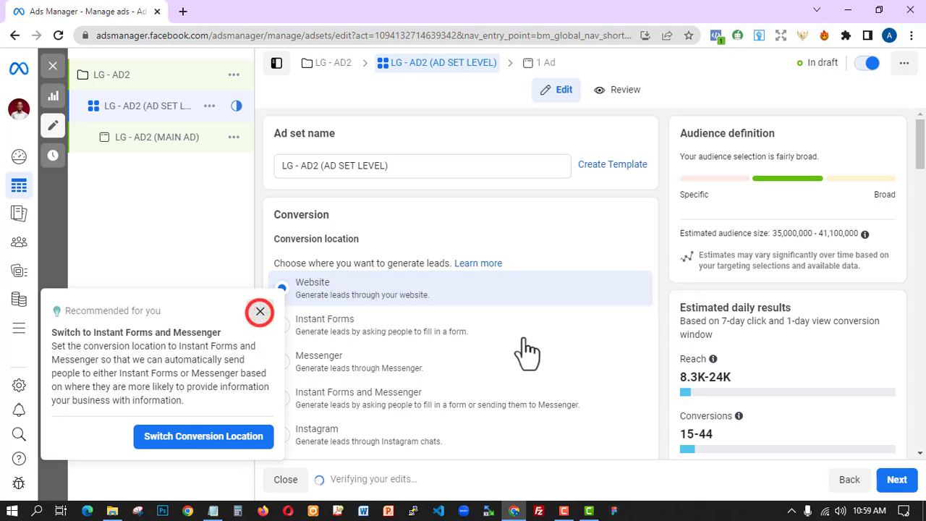
# Choose Lead as the ad set's conversion event
pyautogui.scroll(-7, 569, 355)
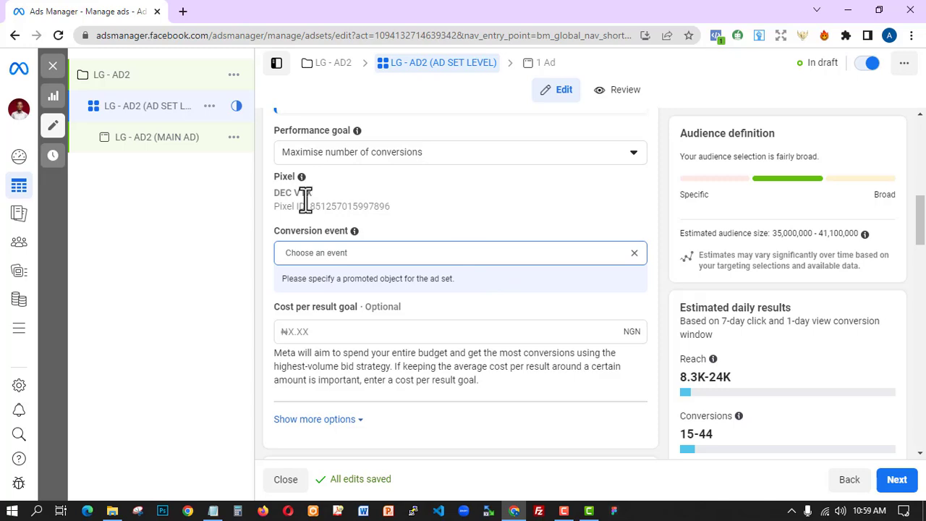
pyautogui.click(352, 249)
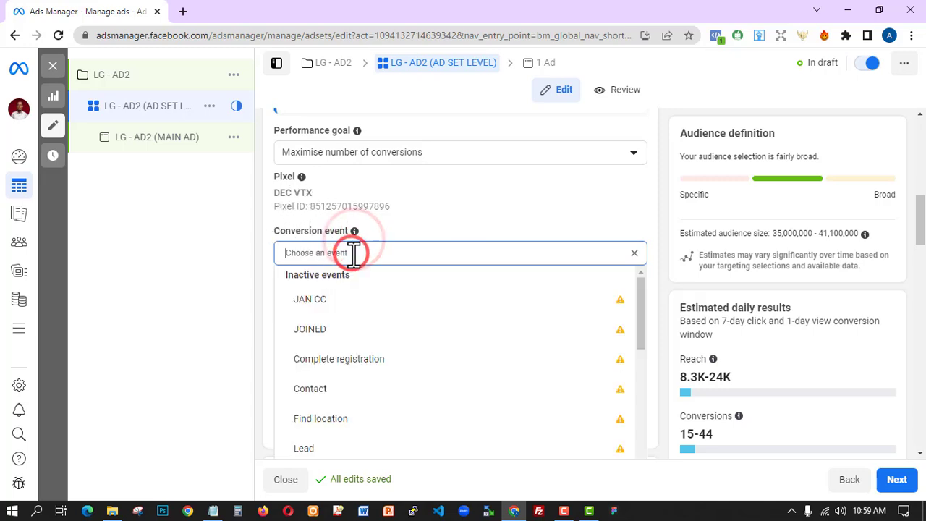
pyautogui.click(349, 450)
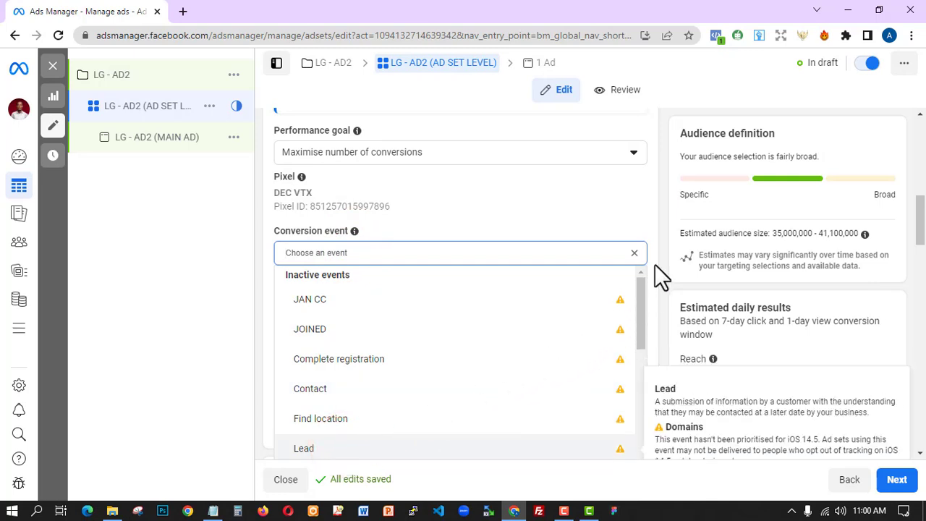
pyautogui.click(665, 210)
# View the pixel's installation instructions and examine the available event codes and the event testing option
pyautogui.scroll(-2, 649, 355)
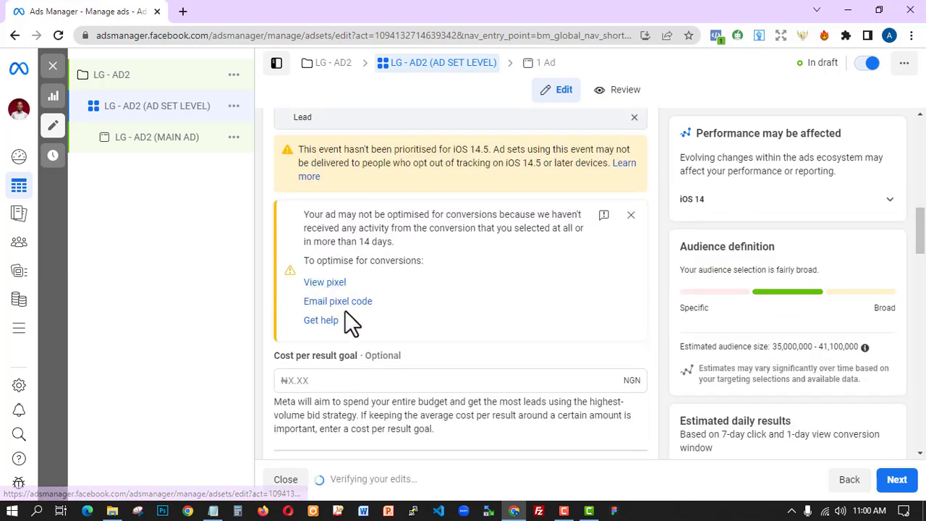
pyautogui.click(327, 282)
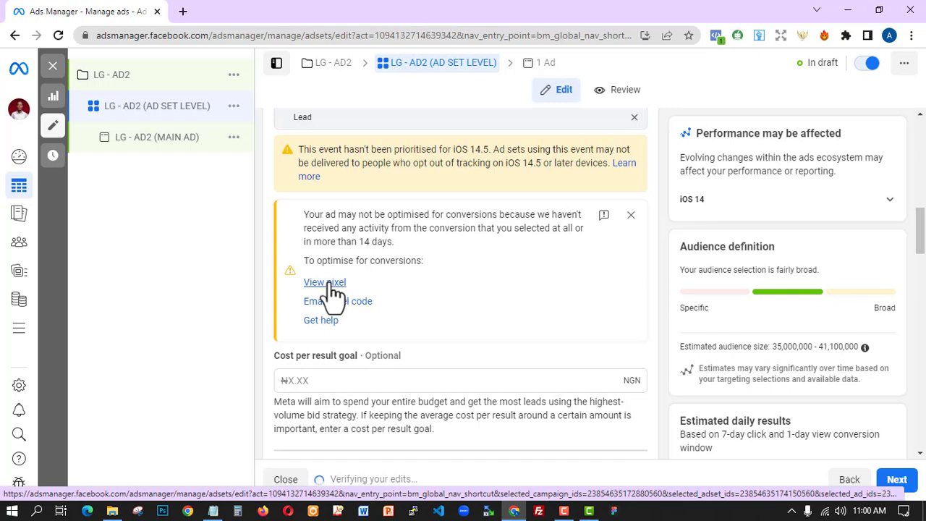
pyautogui.click(333, 286)
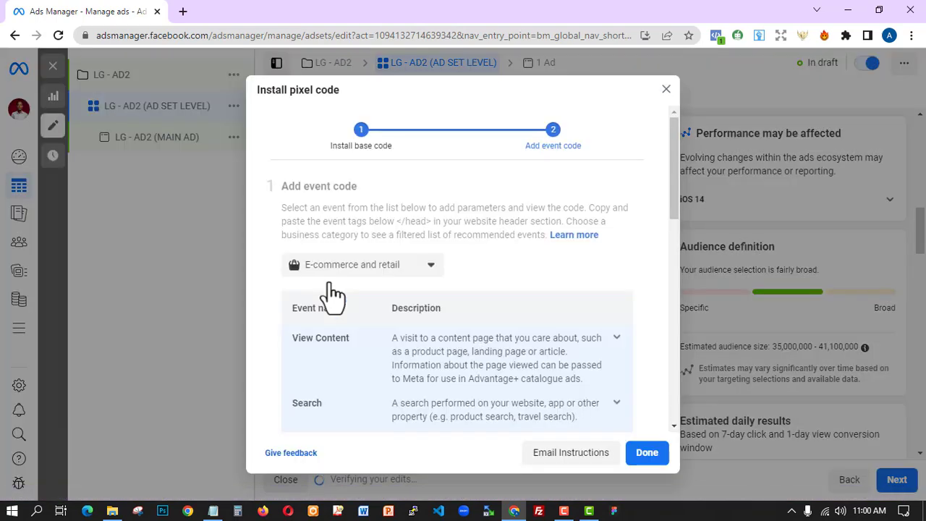
pyautogui.scroll(-5, 408, 311)
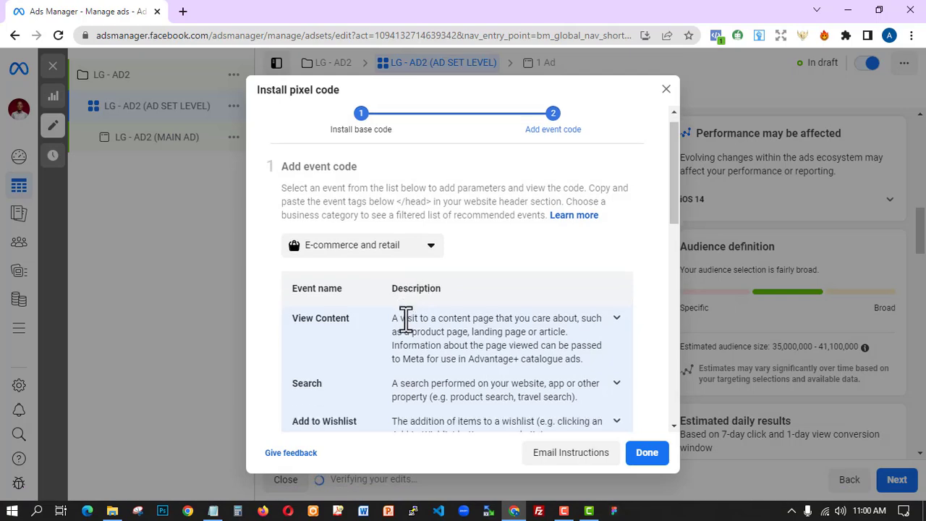
pyautogui.scroll(-3, 403, 311)
pyautogui.scroll(-1, 474, 299)
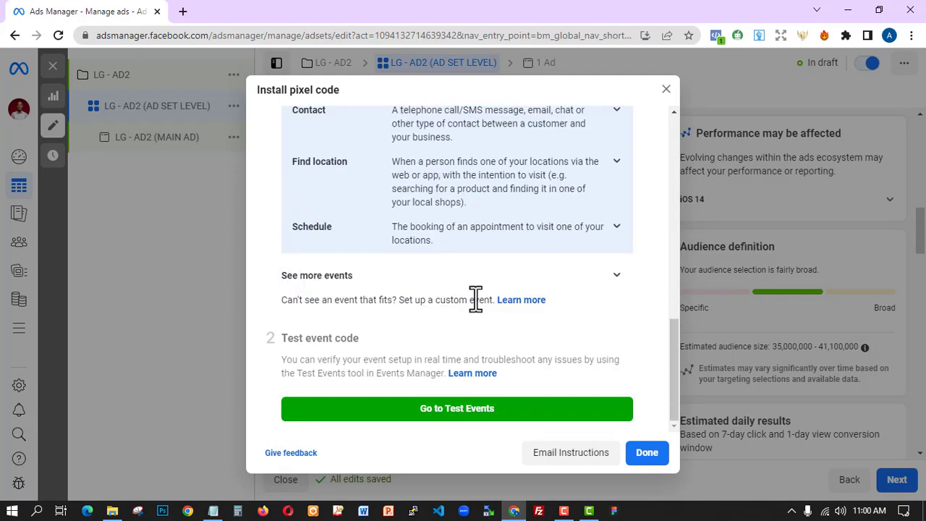
# Expand the additional pixel events and copy the Lead event code for tracking when the page loads
pyautogui.scroll(3, 475, 299)
pyautogui.scroll(-3, 532, 350)
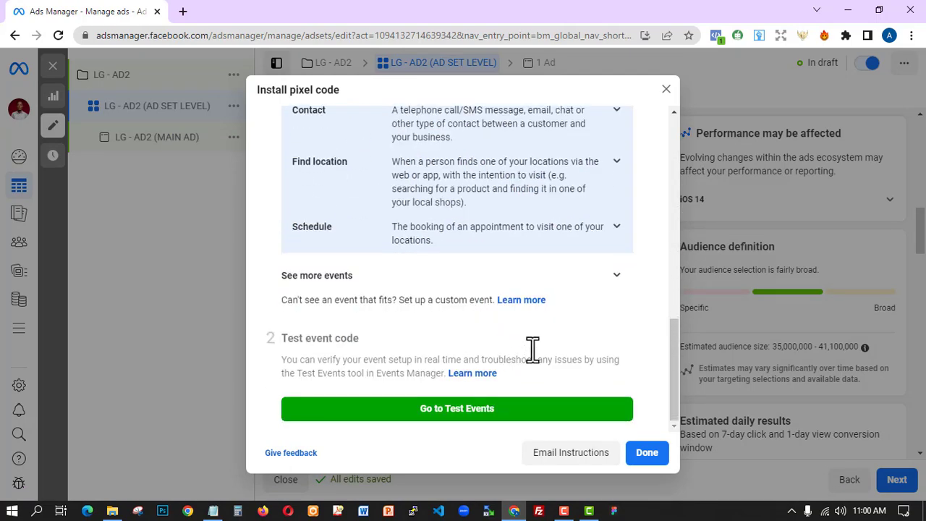
pyautogui.click(620, 269)
pyautogui.scroll(-3, 463, 319)
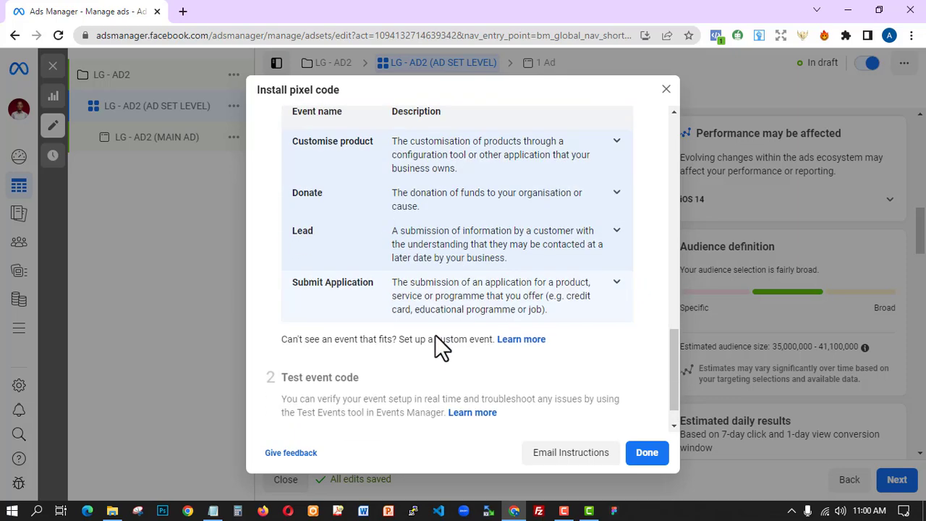
pyautogui.click(507, 246)
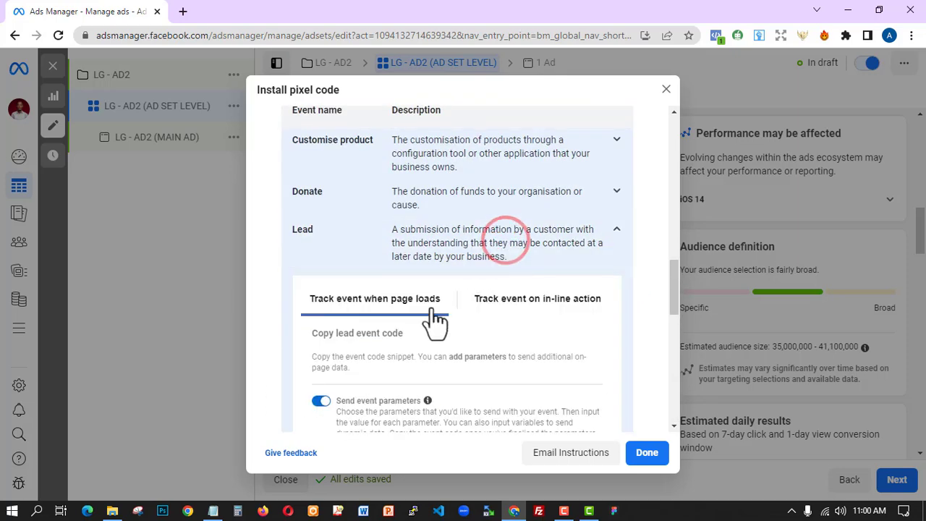
pyautogui.scroll(-4, 496, 312)
pyautogui.click(451, 306)
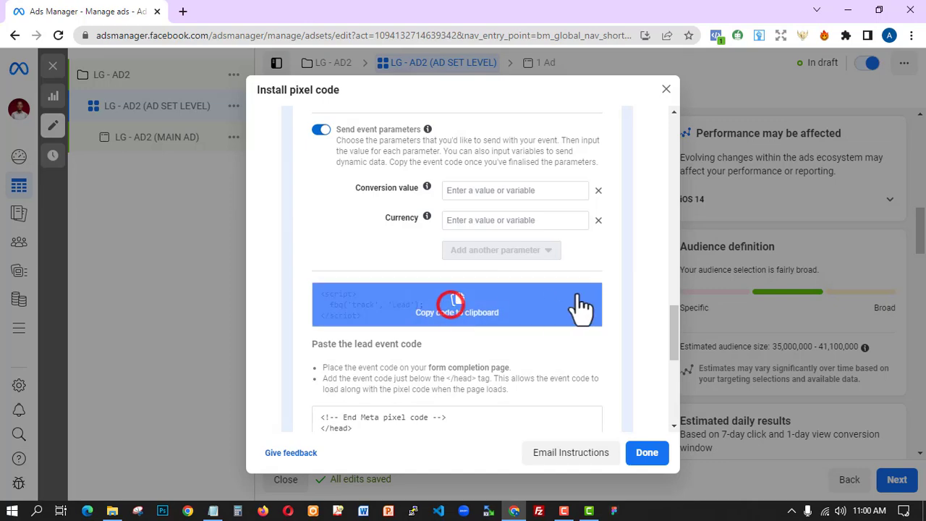
# Read where to paste the Lead event code and close the pixel installation instructions
pyautogui.scroll(-3, 554, 390)
pyautogui.scroll(3, 465, 201)
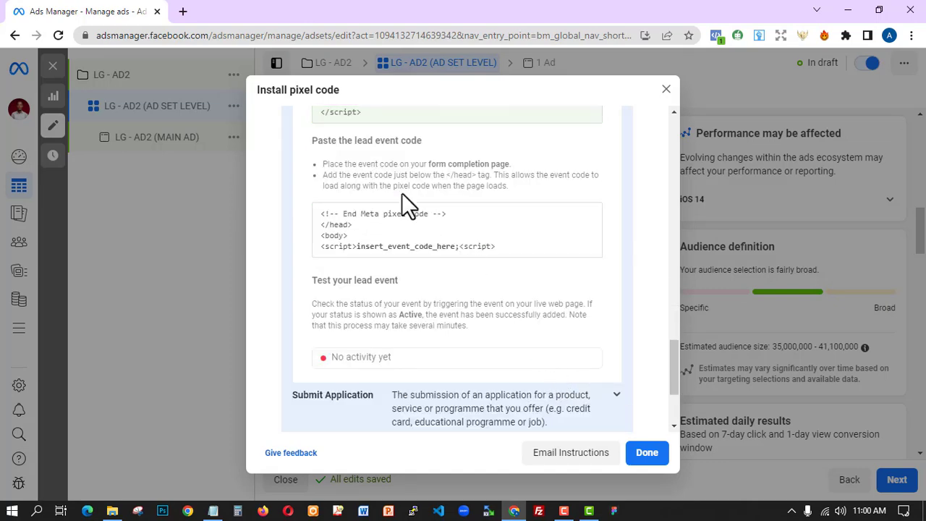
pyautogui.moveTo(469, 230)
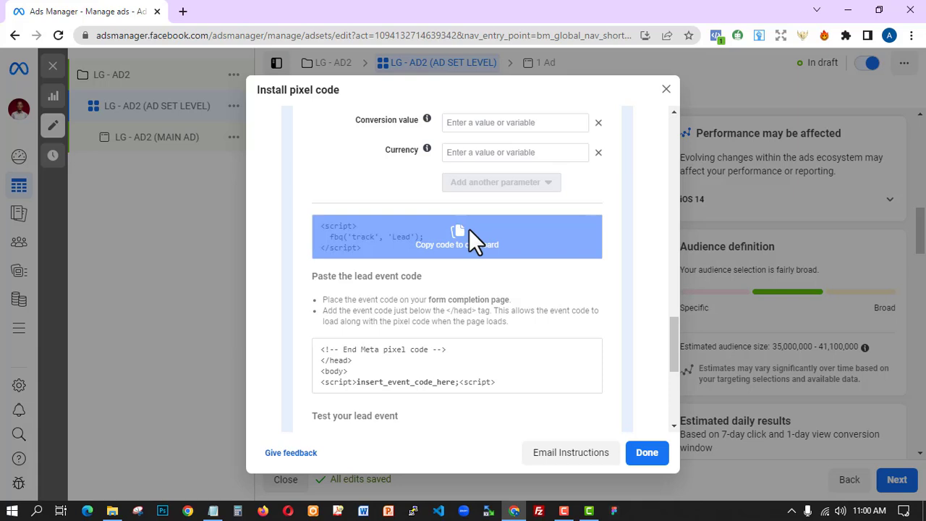
pyautogui.click(646, 454)
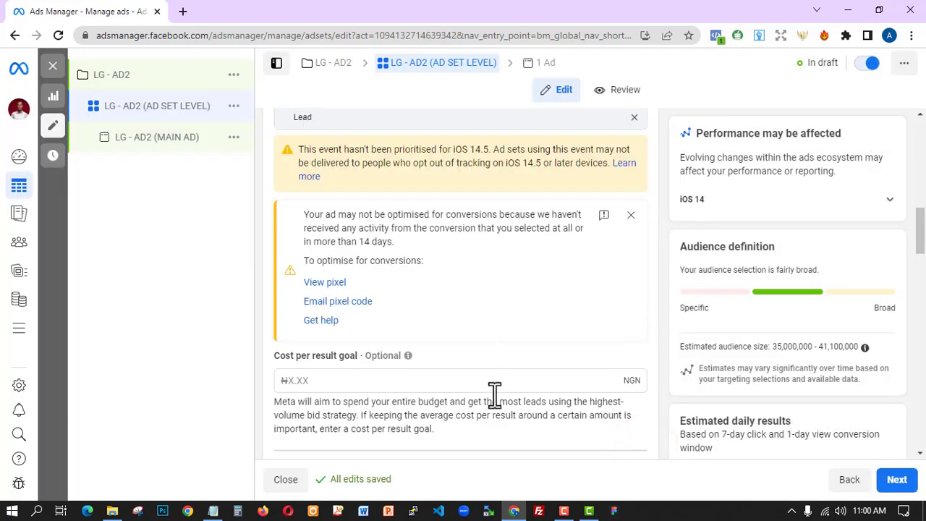
# Set the ad set's daily budget to ₦10,000 and view the iOS 14 performance notice
pyautogui.scroll(-3, 645, 267)
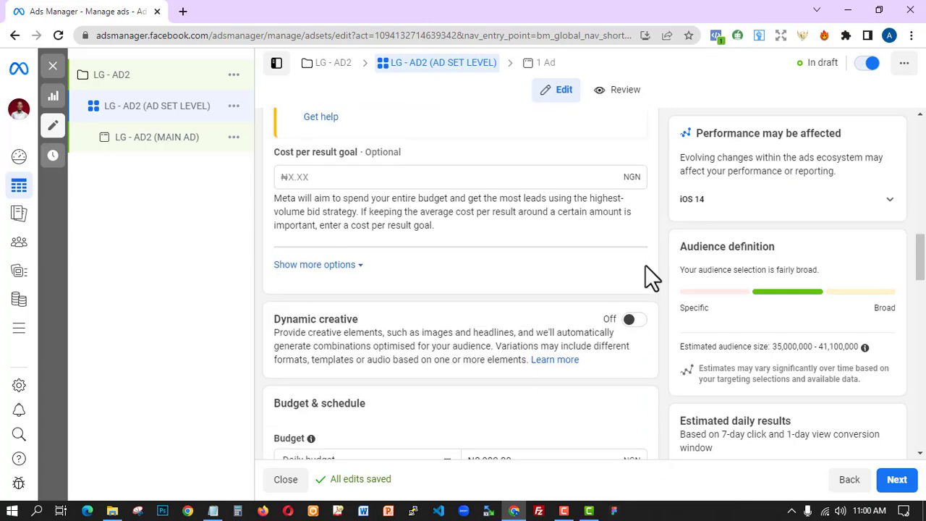
pyautogui.scroll(-5, 644, 272)
pyautogui.scroll(1, 529, 209)
pyautogui.moveTo(533, 190); pyautogui.dragTo(450, 192)
pyautogui.write('10000')
pyautogui.click(434, 242)
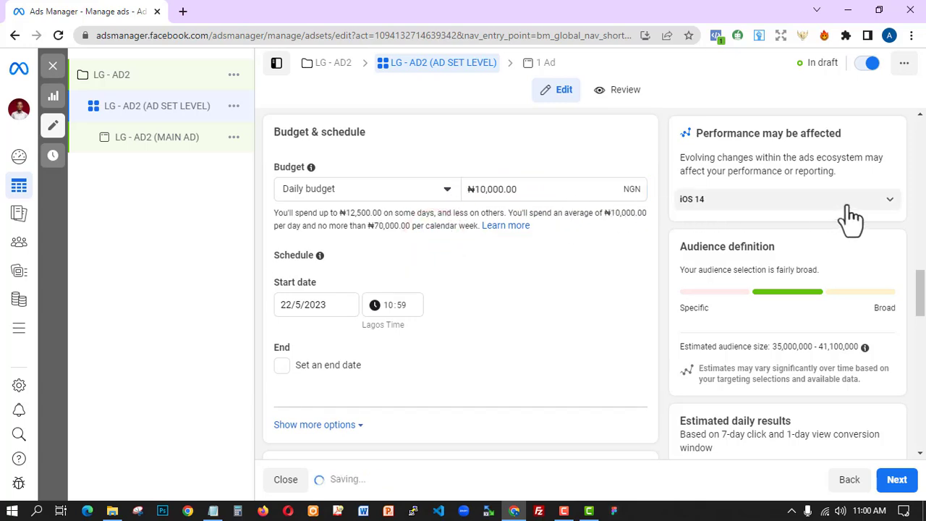
pyautogui.click(892, 202)
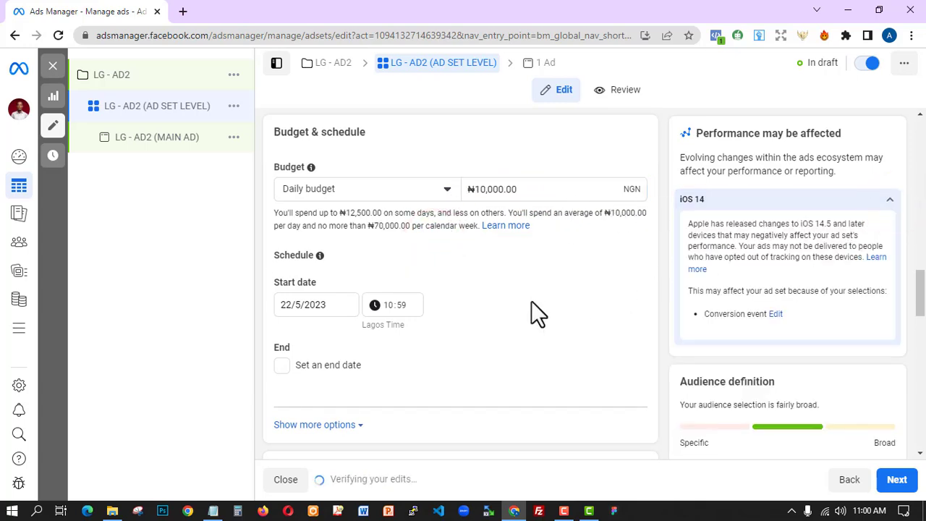
pyautogui.click(890, 202)
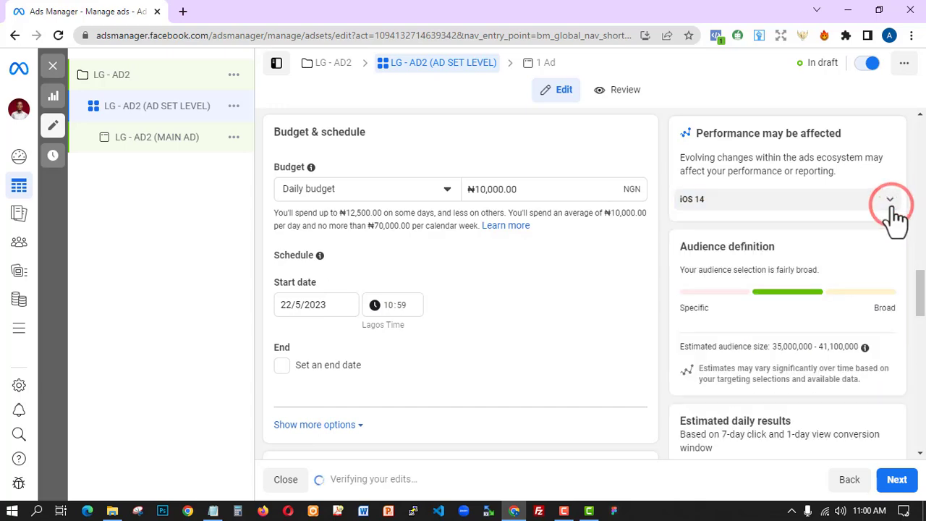
# Set the audience's age range from 23 to 40
pyautogui.scroll(-5, 558, 269)
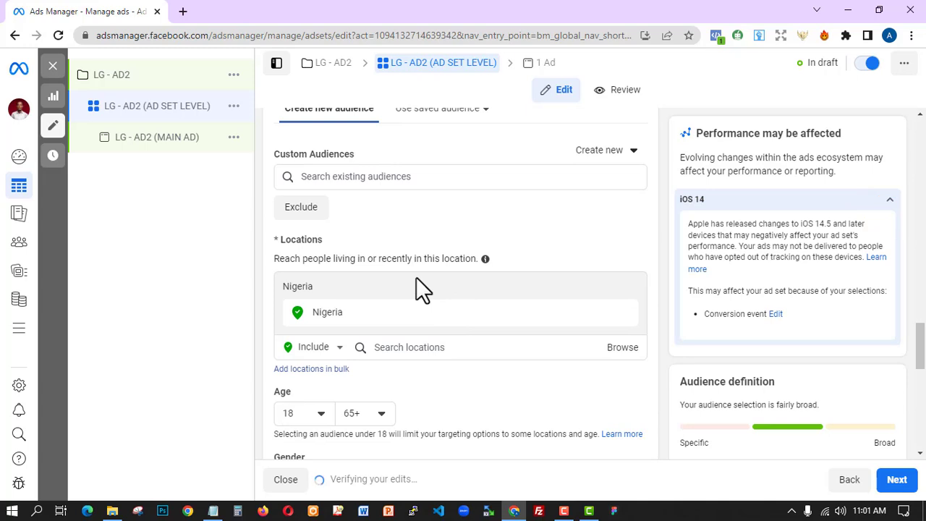
pyautogui.scroll(-3, 365, 345)
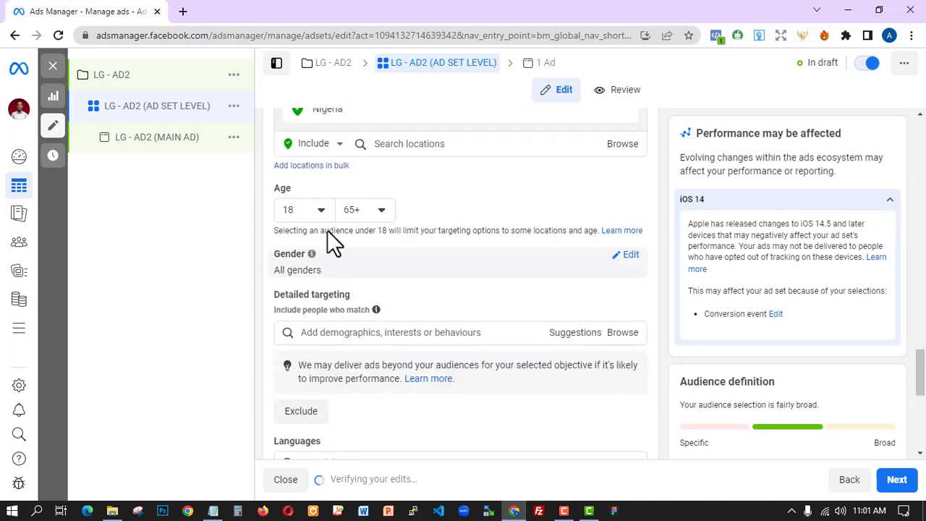
pyautogui.click(320, 208)
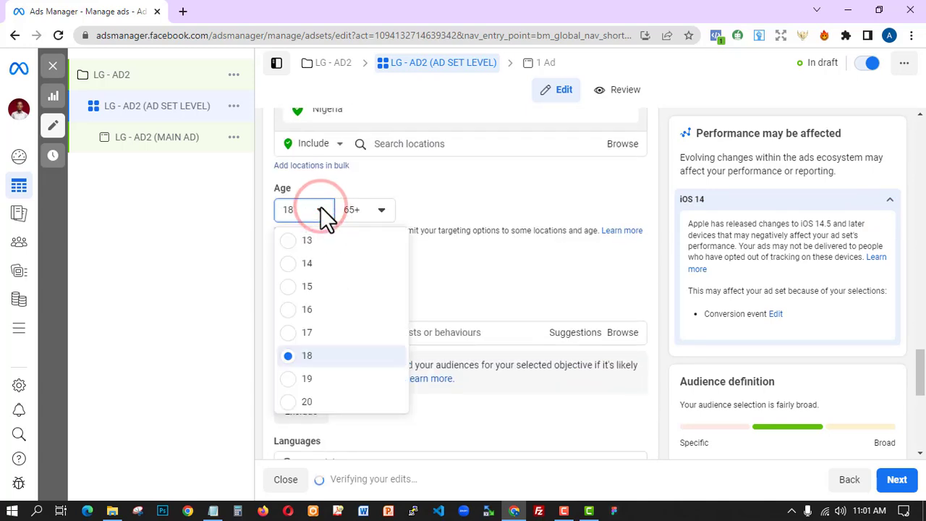
pyautogui.scroll(-2, 355, 373)
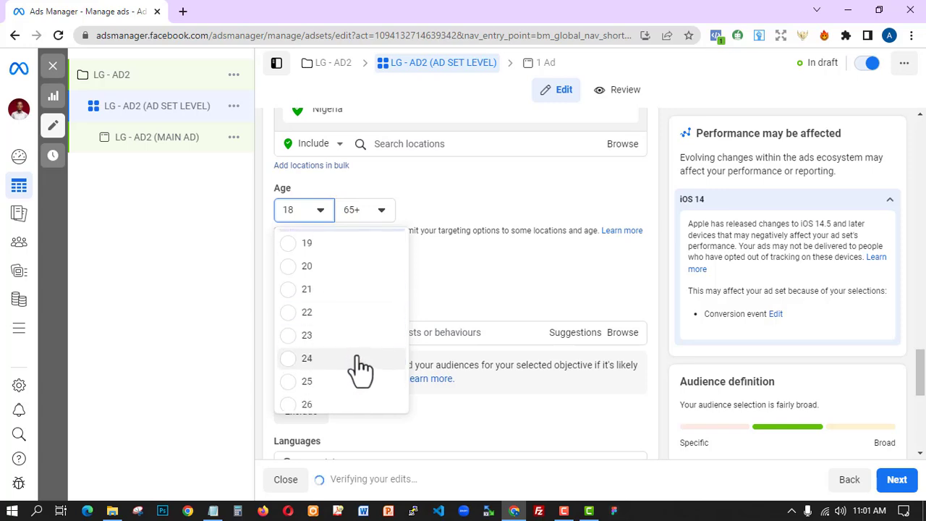
pyautogui.click(319, 338)
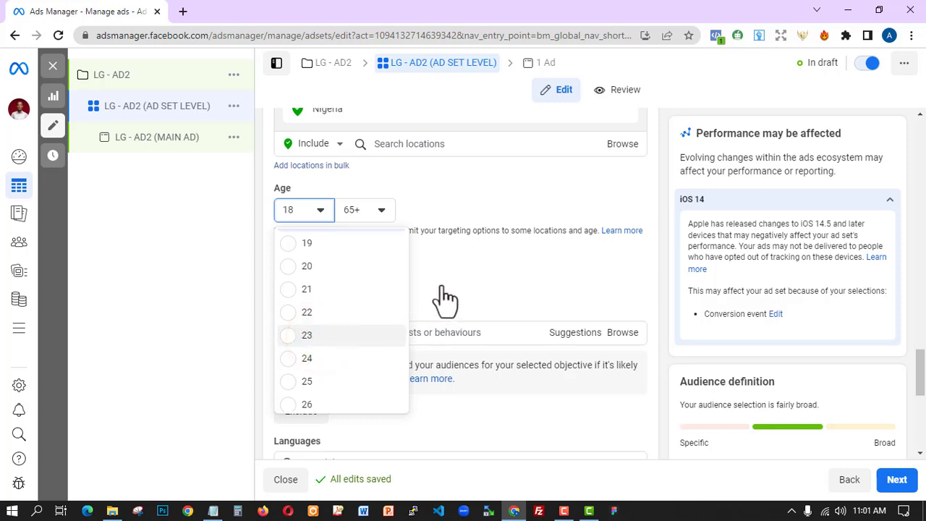
pyautogui.click(370, 209)
pyautogui.click(381, 300)
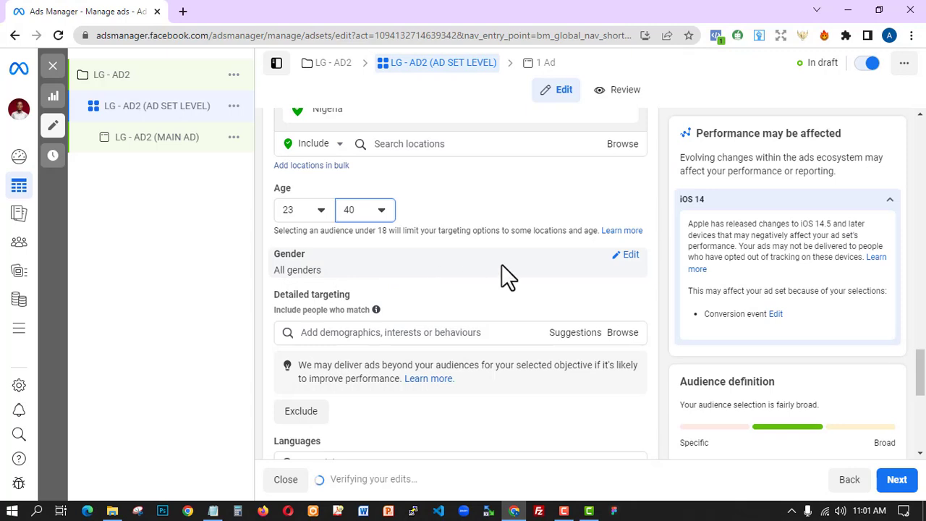
pyautogui.scroll(-1, 396, 294)
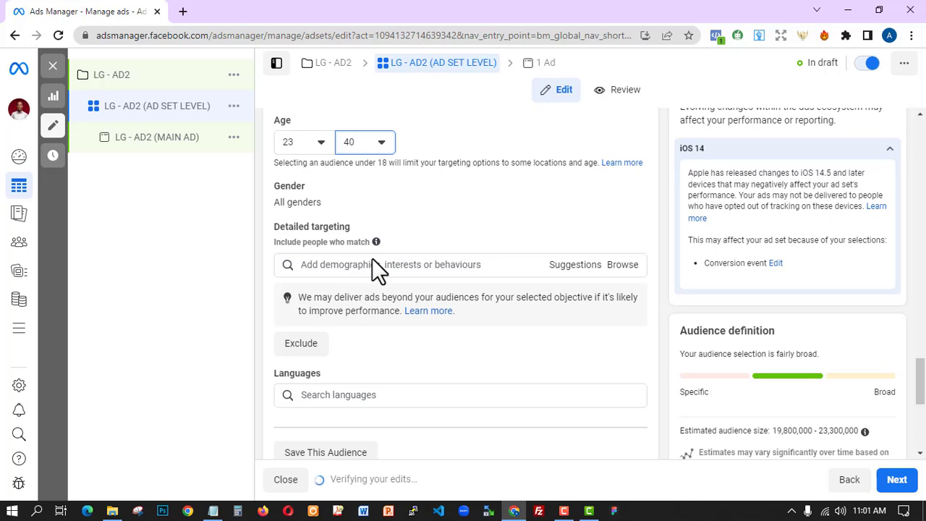
pyautogui.click(661, 237)
# Switch the ad set to manual placements and remove the Audience Network, Messenger and Instagram platforms
pyautogui.scroll(-5, 448, 196)
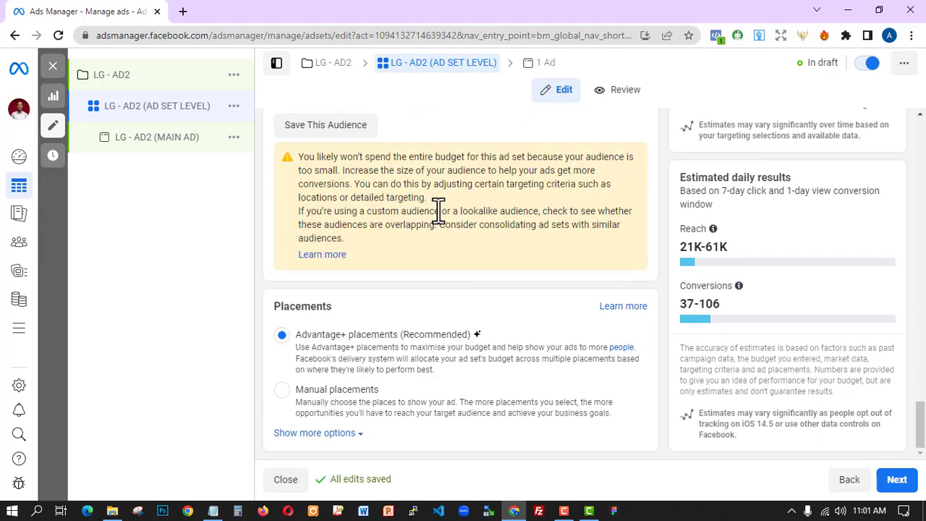
pyautogui.click(283, 391)
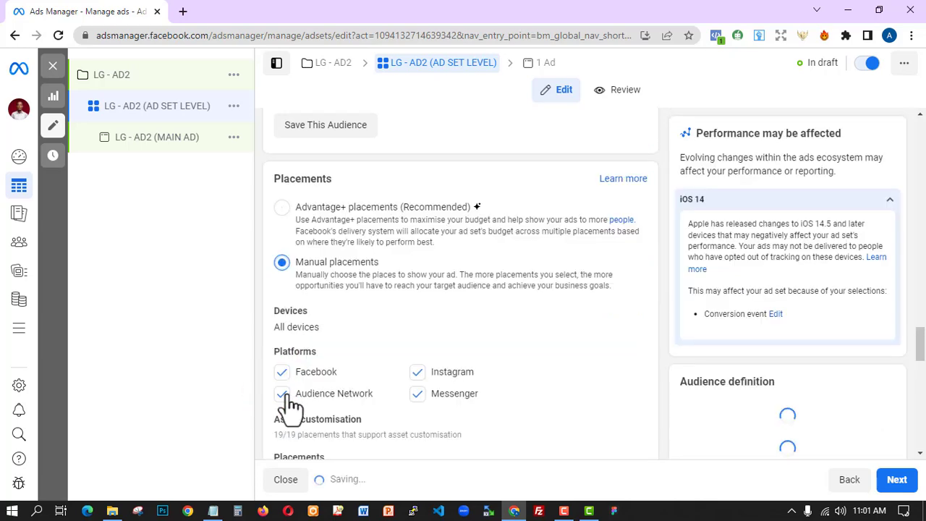
pyautogui.scroll(-5, 323, 355)
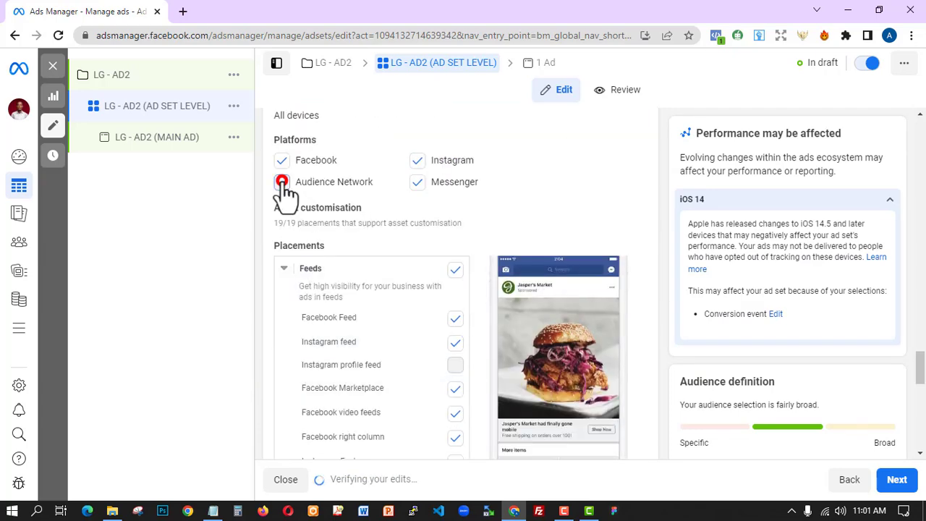
pyautogui.click(281, 182)
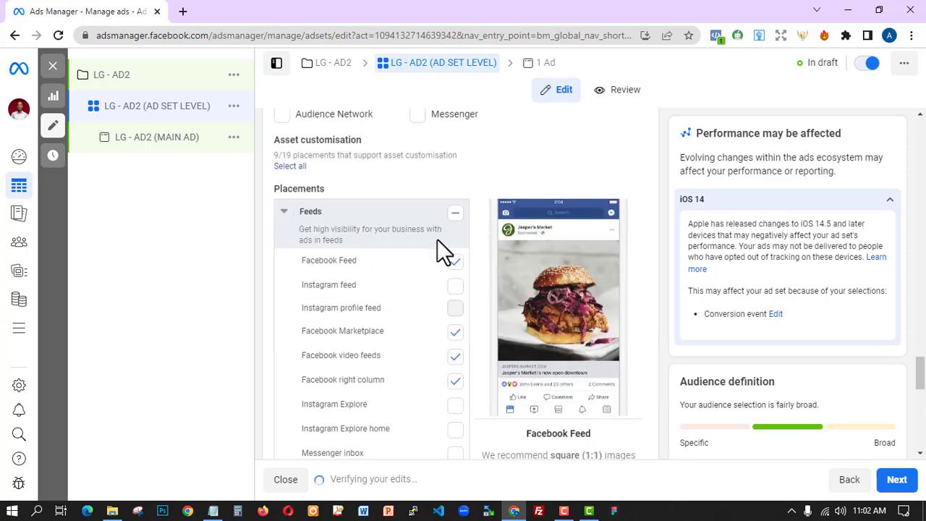
# Exclude the Facebook right column placement and continue to the LG - AD2 (MAIN AD) settings
pyautogui.click(454, 381)
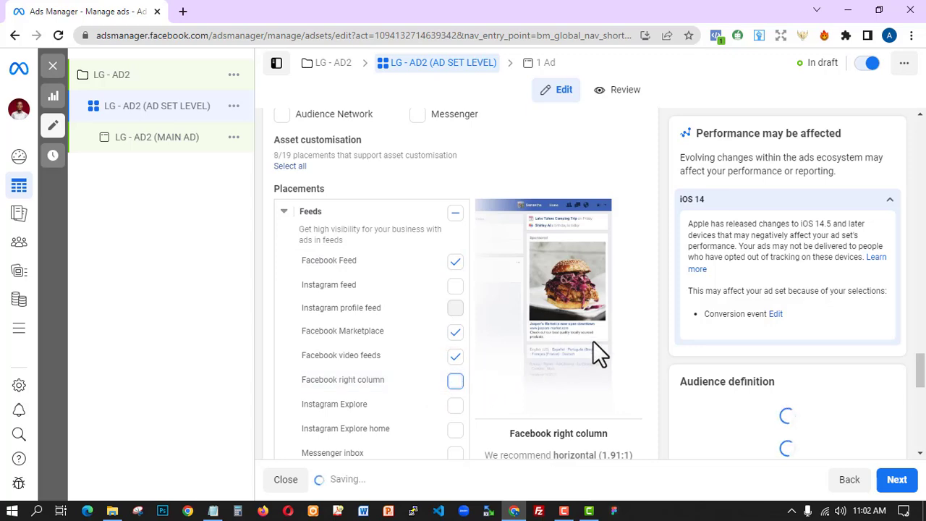
pyautogui.click(664, 312)
pyautogui.scroll(-5, 675, 345)
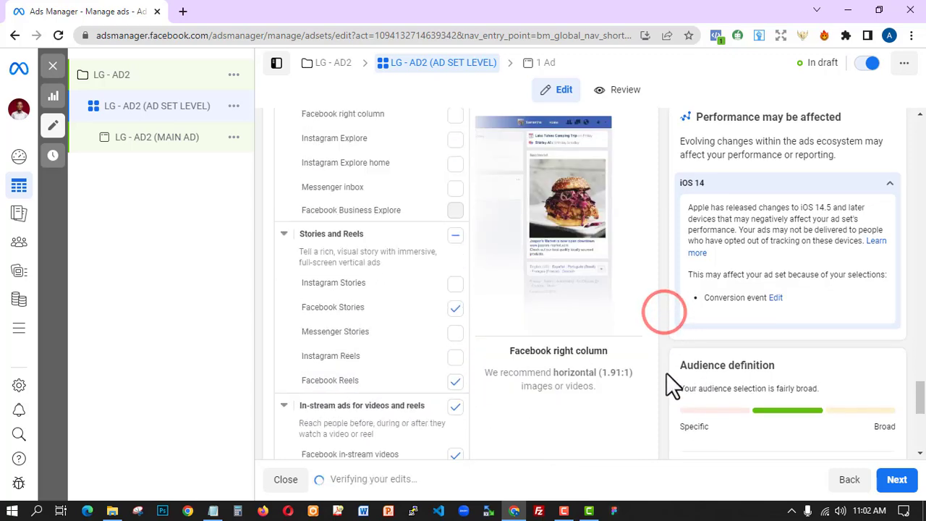
pyautogui.click(897, 479)
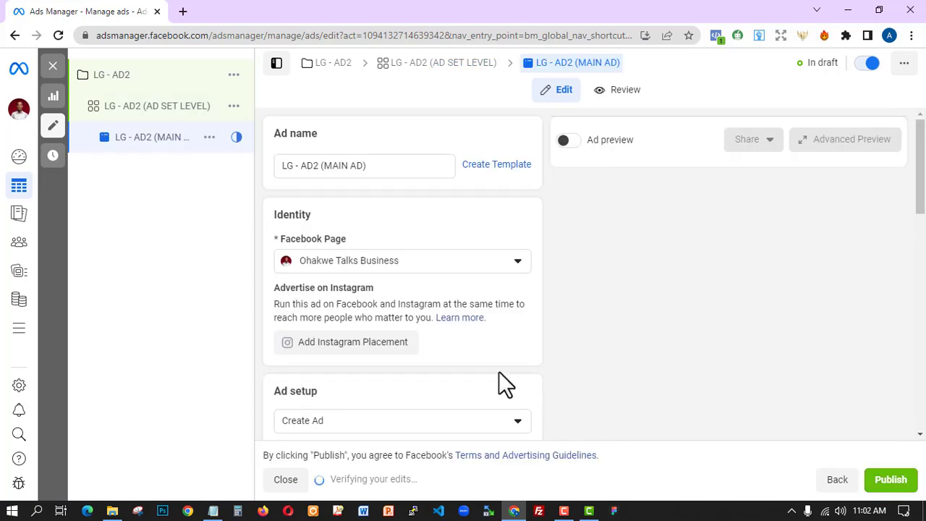
# Write primary text "MY PROUCT WILL DO THIS AND THAT FOR YOU AS MY POTENTIAL CUTSOMER." and "CLICK HERE TO GET STARTED NOW > YOUR WEBSITE ADDRESS HERE"
pyautogui.scroll(-4, 498, 373)
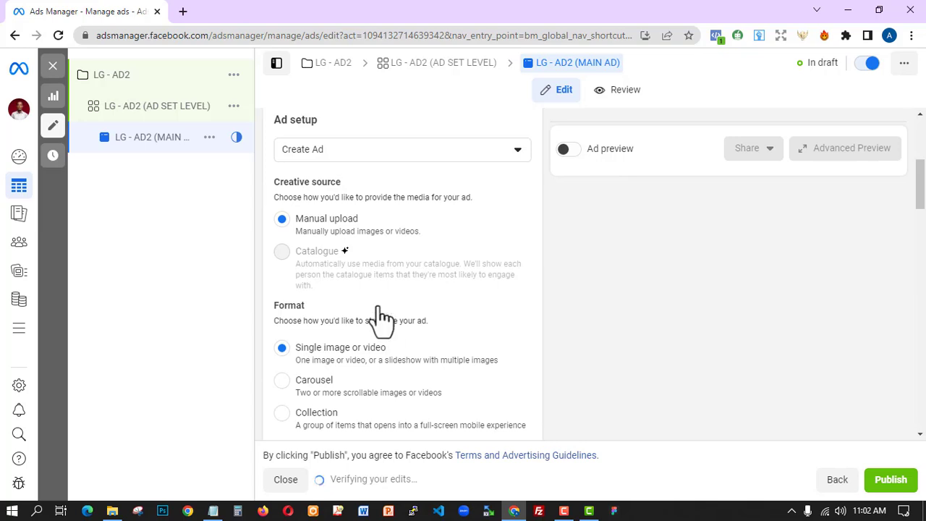
pyautogui.scroll(-6, 373, 315)
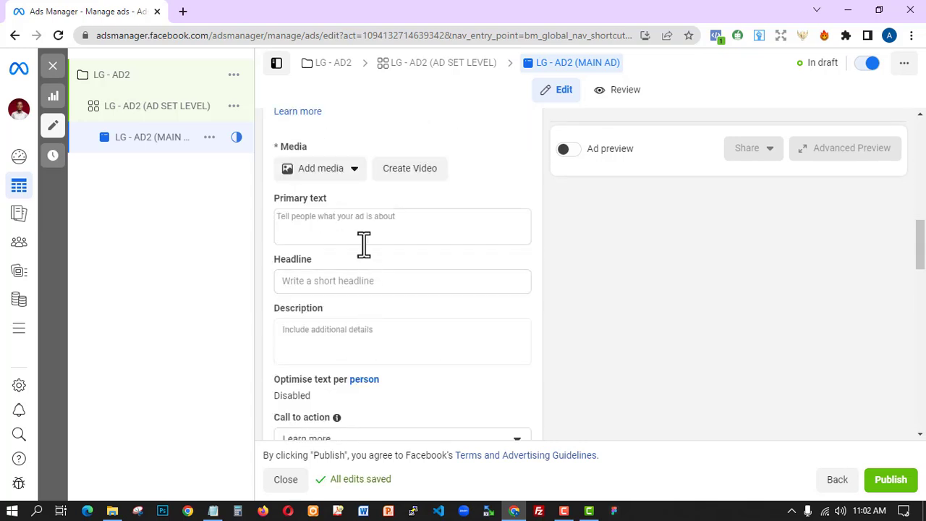
pyautogui.scroll(-1, 365, 246)
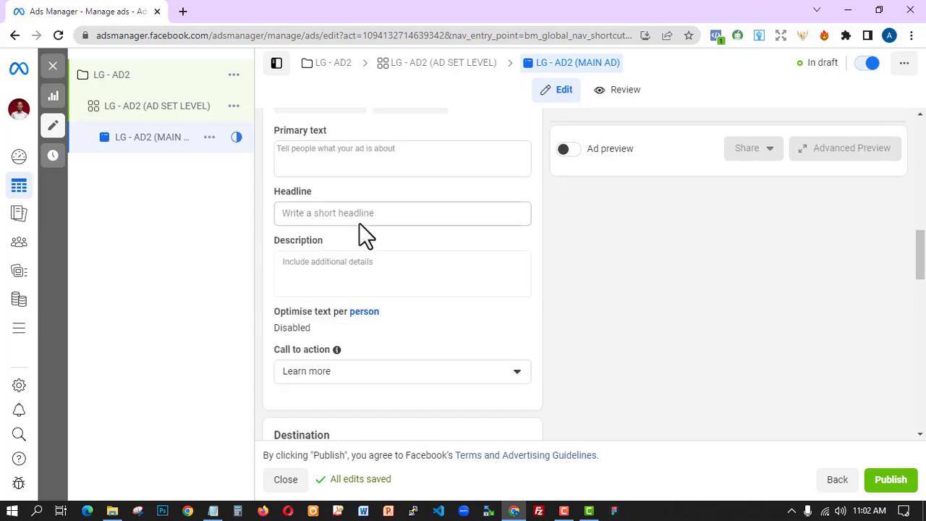
pyautogui.click(349, 160)
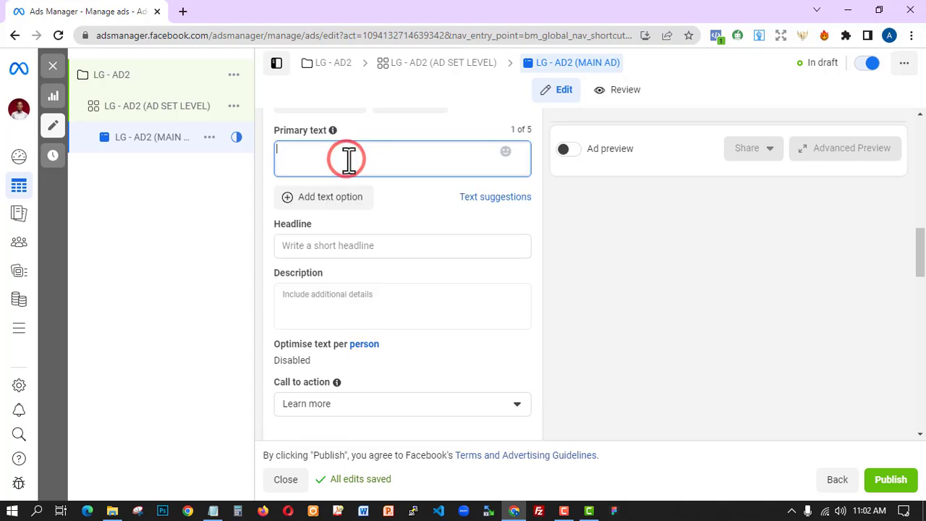
pyautogui.write('MY')
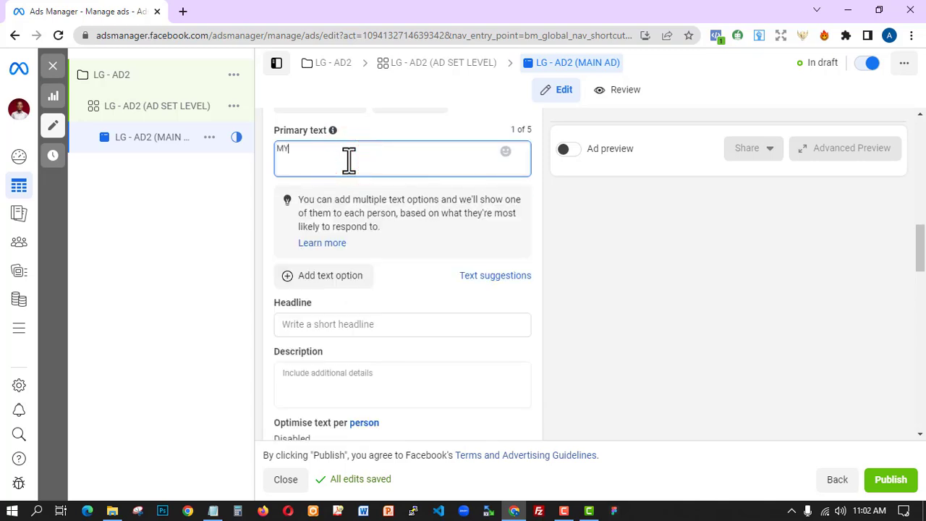
pyautogui.write(' PROUCT WILL DO THIS AND T')
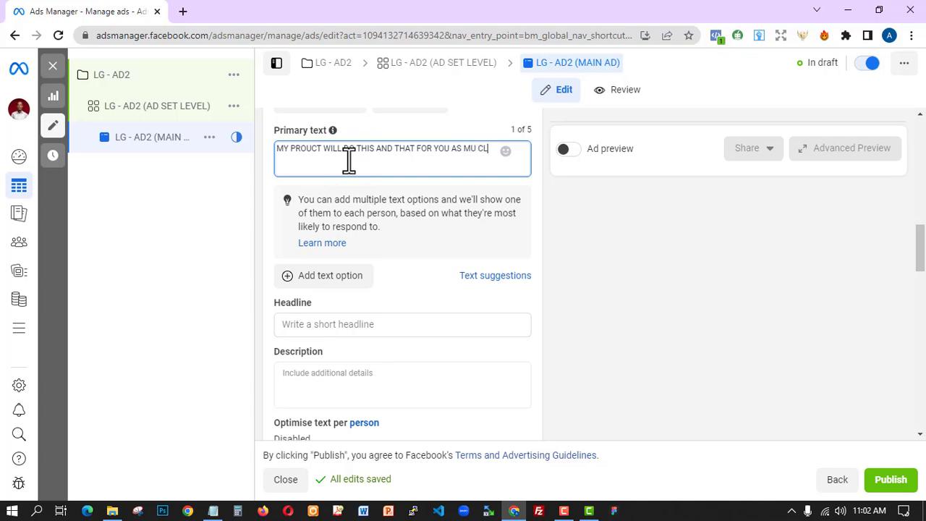
pyautogui.write('HAT FOR YOU AS M')
pyautogui.write('S')
pyautogui.write(' HE')
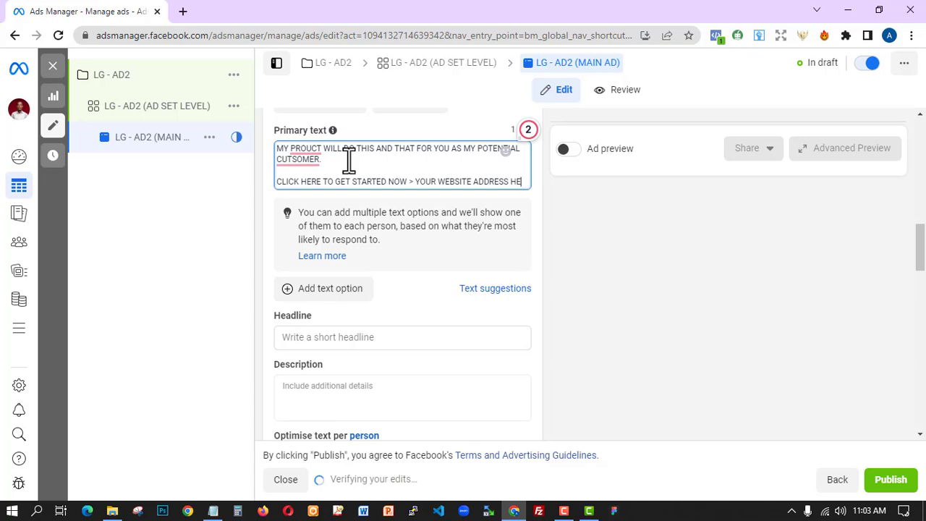
pyautogui.write('RE')
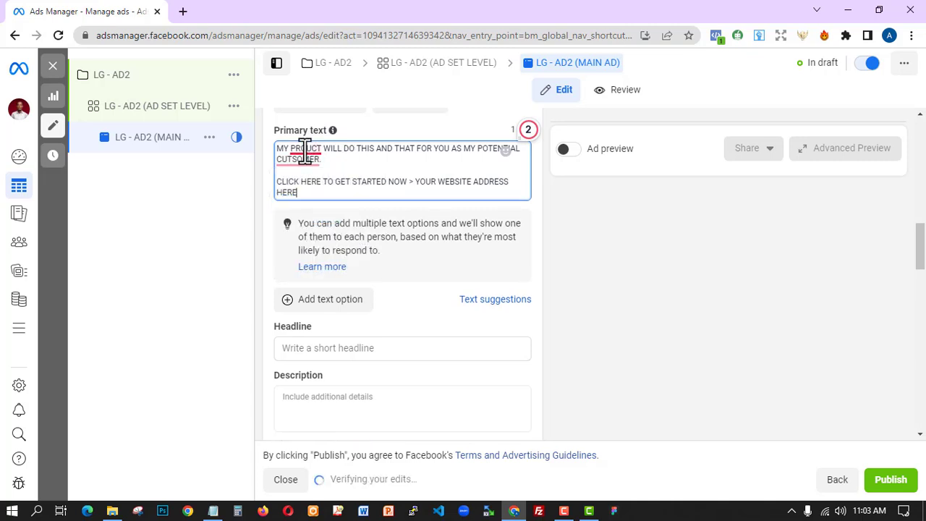
# Correct the two misspelled words in the primary text to PRODUCT and CUSTOMER, keeping the full stop after CUSTOMER
pyautogui.rightClick(305, 149)
pyautogui.click(305, 179)
pyautogui.rightClick(298, 159)
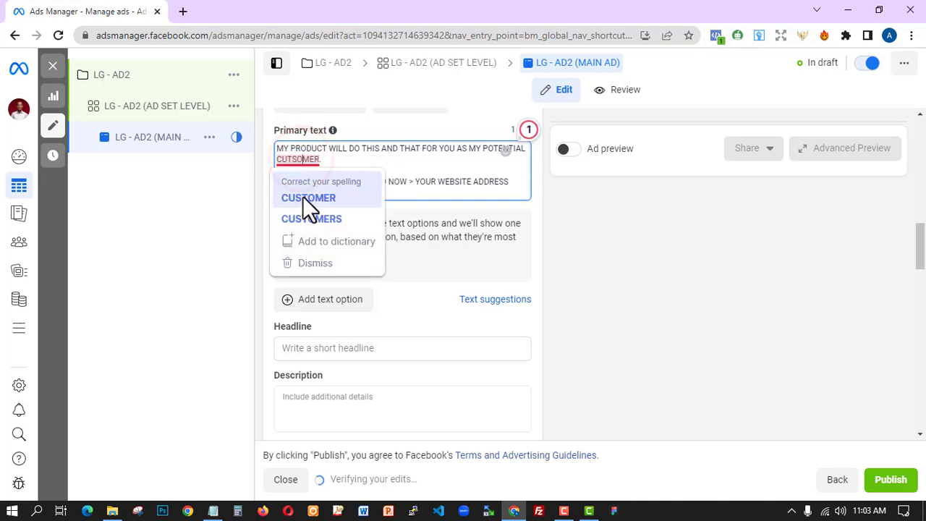
pyautogui.click(302, 198)
pyautogui.write('.')
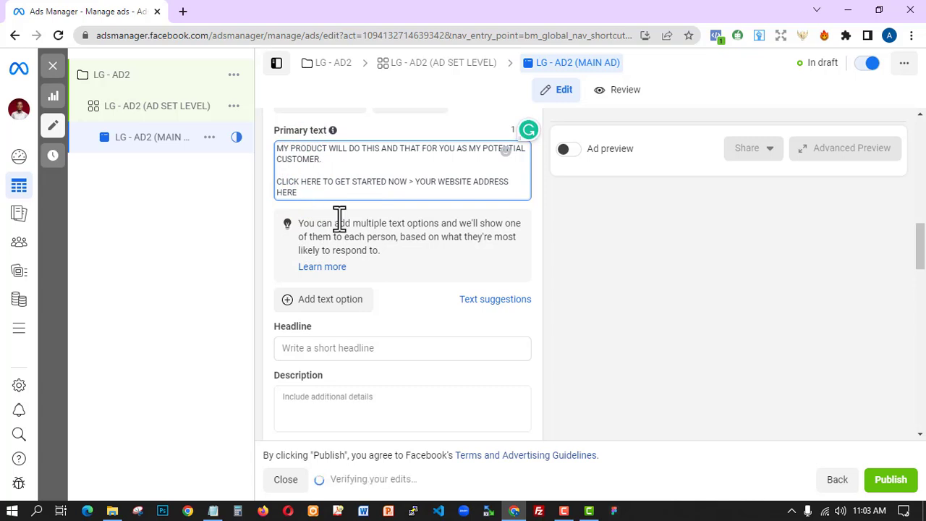
# Write the ad headline "Order 2 And Get One Free"
pyautogui.click(360, 350)
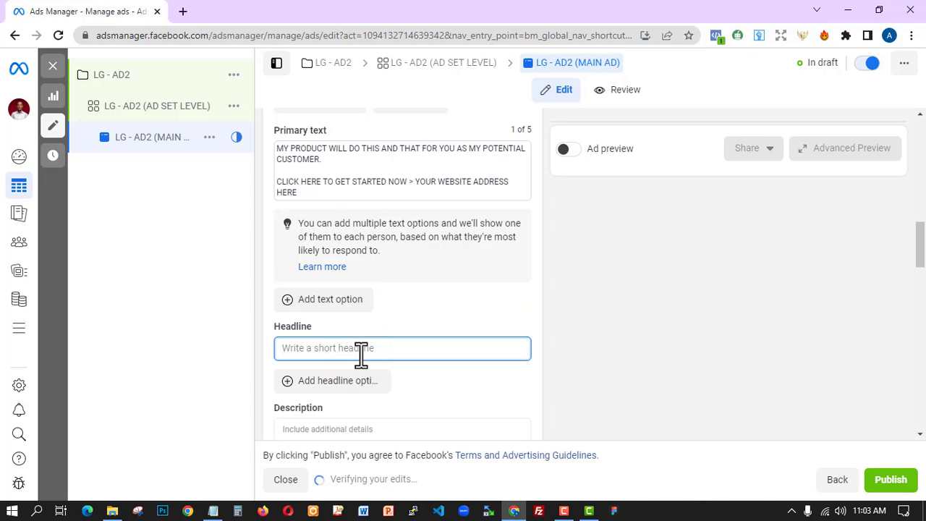
pyautogui.write('This Produ')
pyautogui.hotkey('ctrl', 'a')
pyautogui.write('order 2 And Get One')
# Add the recommended 1080 × 1080 sellpassads image to the ad, accepting the suggested crops and media optimisations
pyautogui.scroll(5, 438, 303)
pyautogui.scroll(-2, 393, 314)
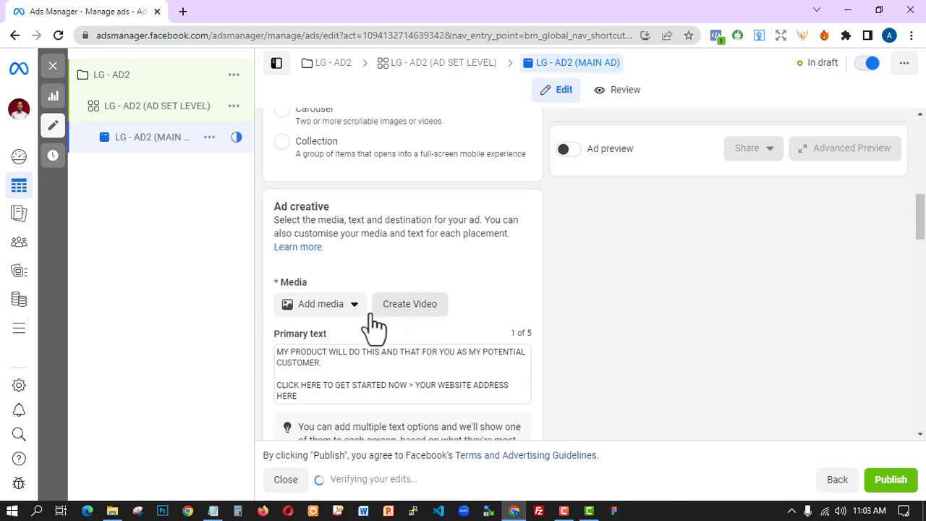
pyautogui.click(319, 304)
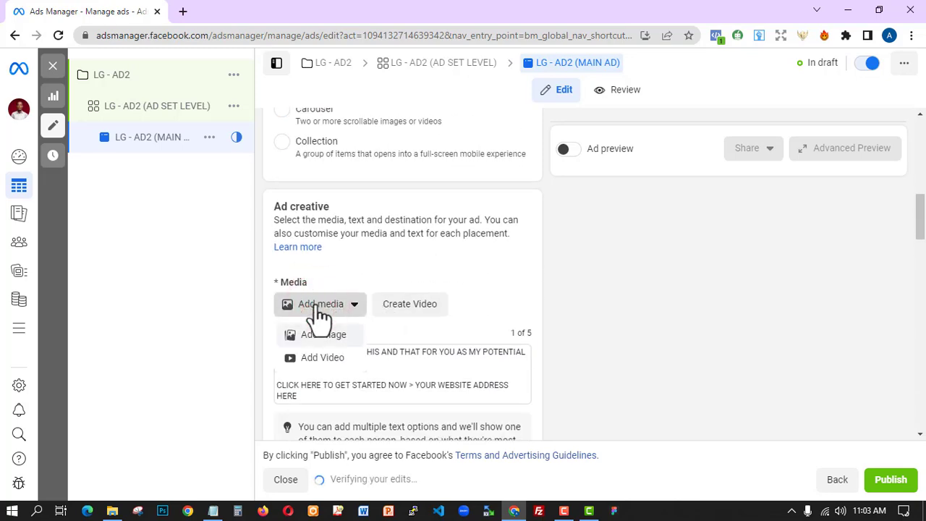
pyautogui.click(316, 333)
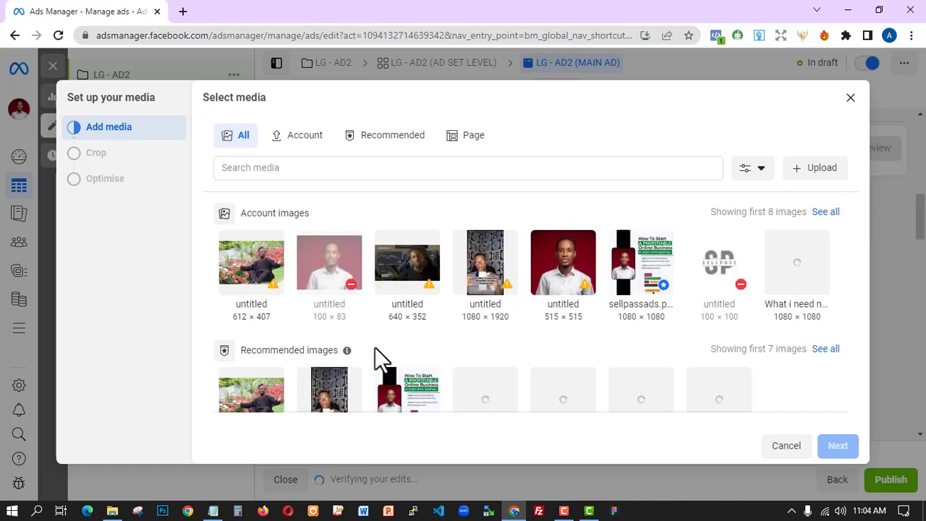
pyautogui.scroll(-2, 374, 348)
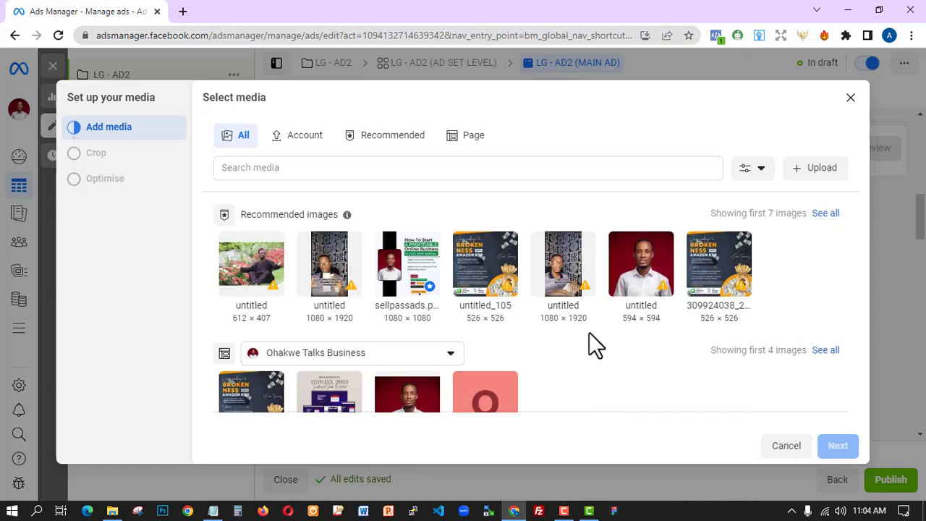
pyautogui.click(407, 281)
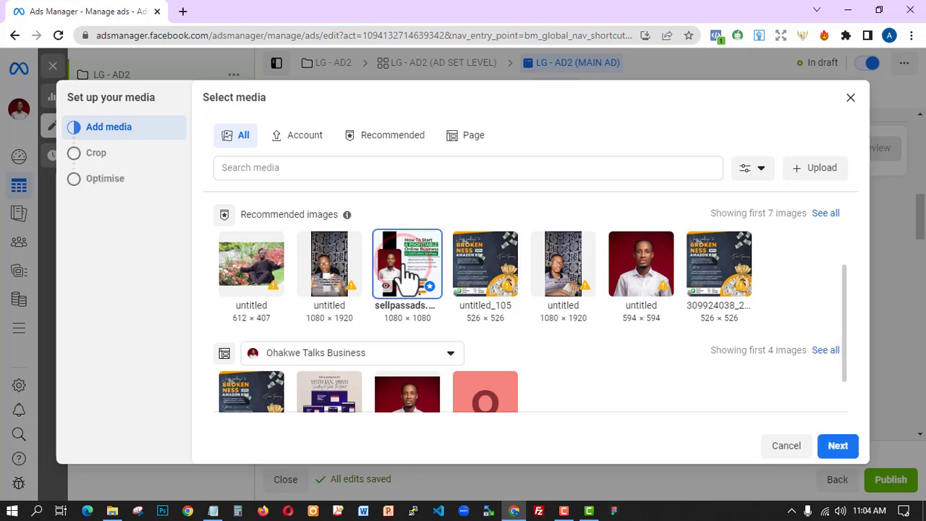
pyautogui.click(841, 444)
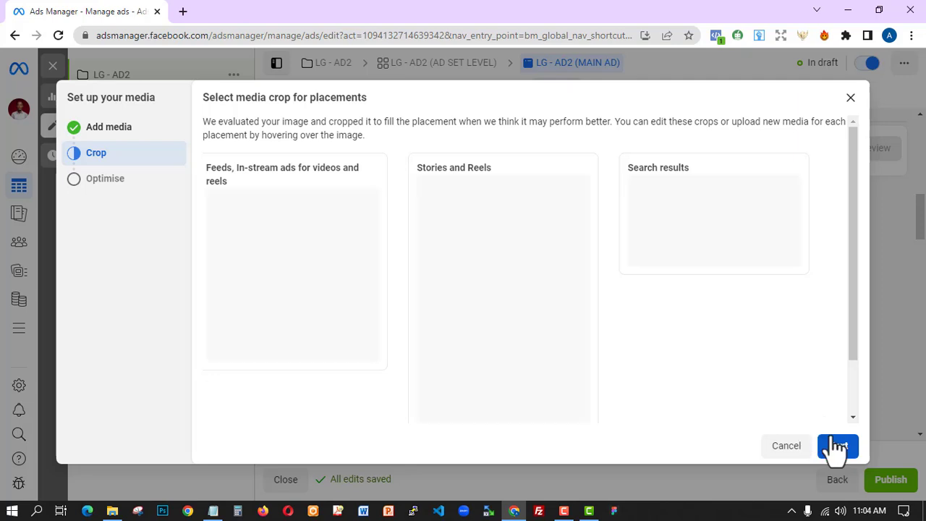
pyautogui.click(837, 446)
pyautogui.click(836, 450)
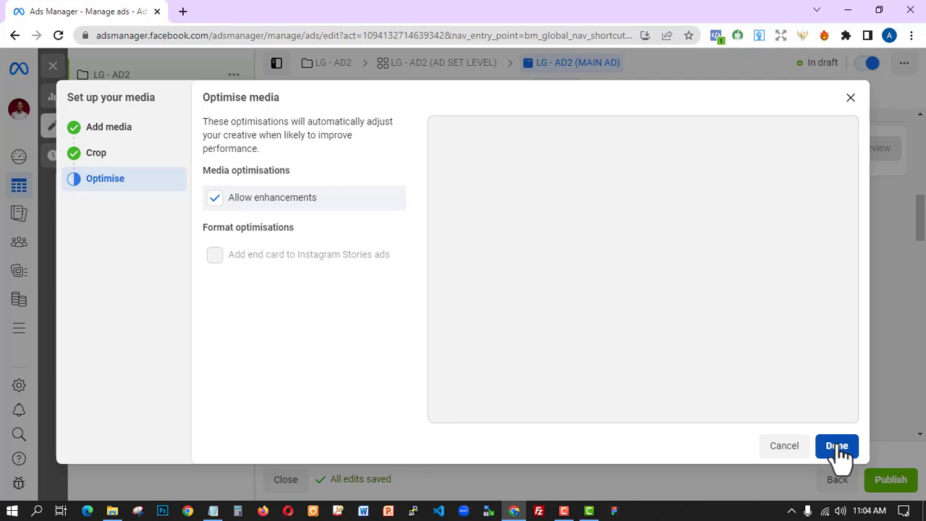
pyautogui.click(836, 446)
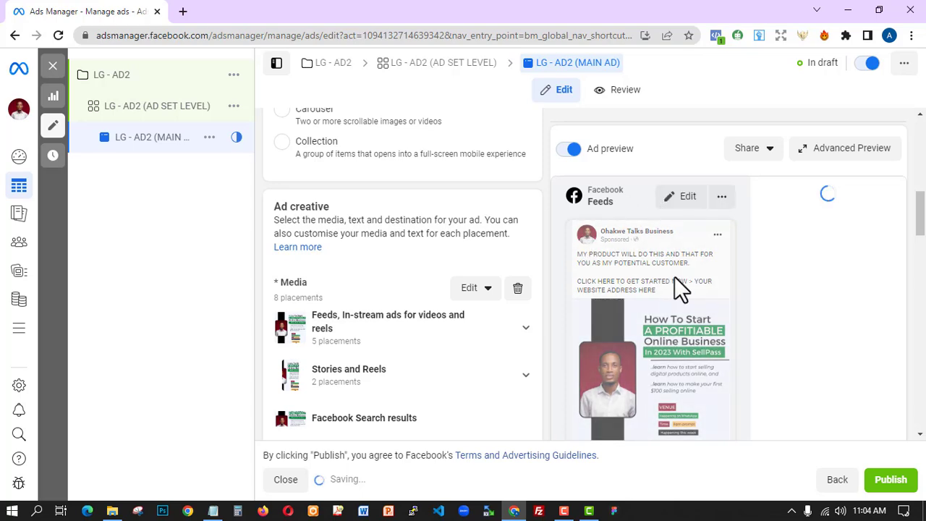
pyautogui.scroll(-3, 675, 275)
pyautogui.scroll(-10, 720, 256)
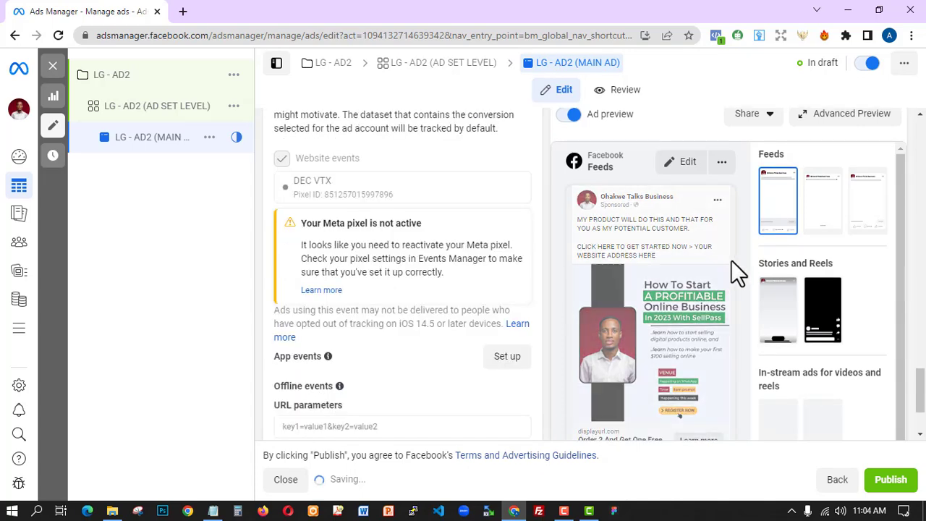
pyautogui.scroll(-2, 731, 260)
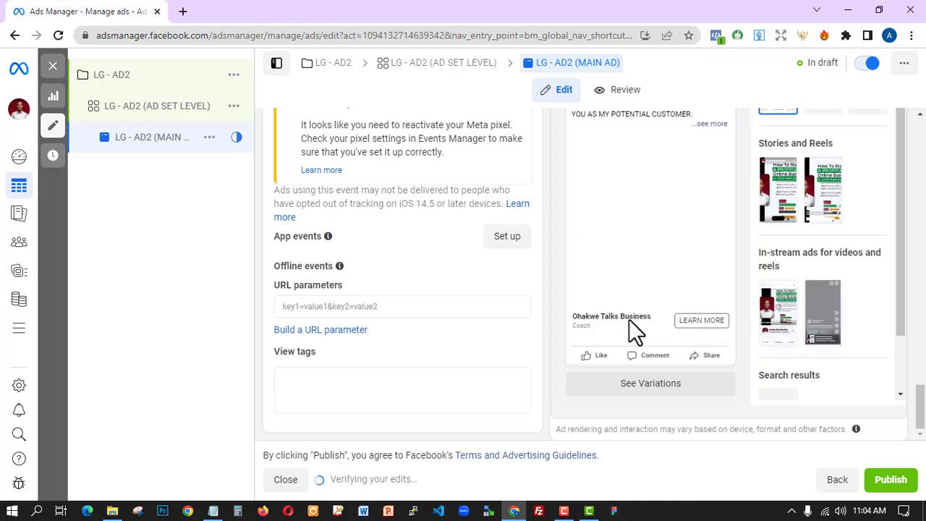
pyautogui.scroll(3, 549, 235)
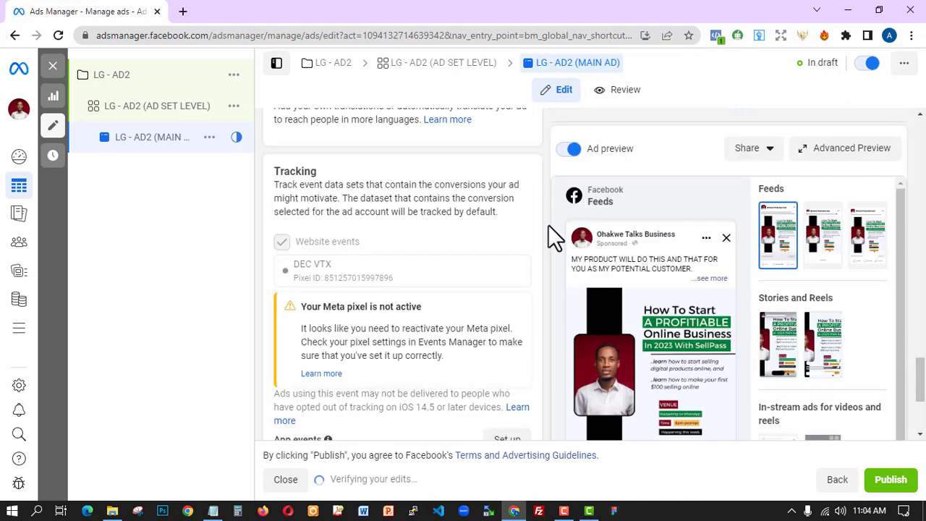
pyautogui.scroll(6, 424, 234)
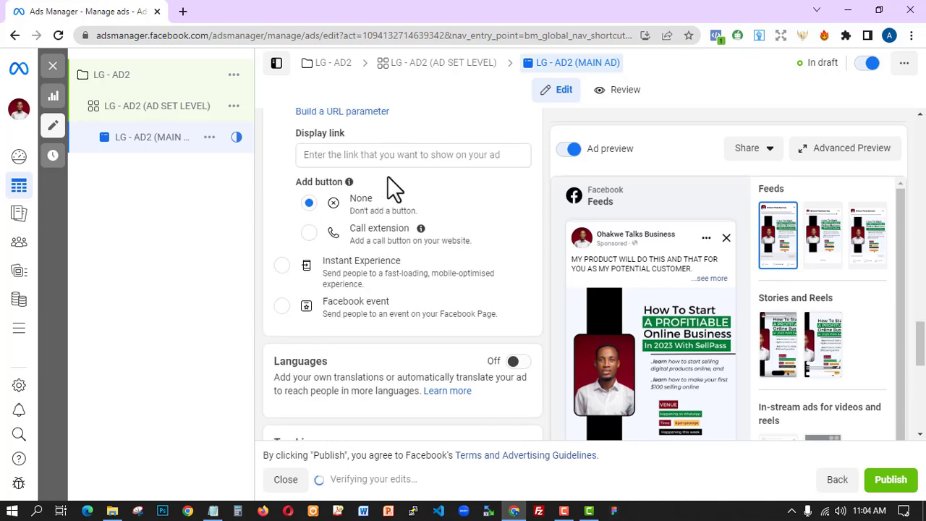
pyautogui.scroll(1, 387, 175)
pyautogui.scroll(-1, 416, 316)
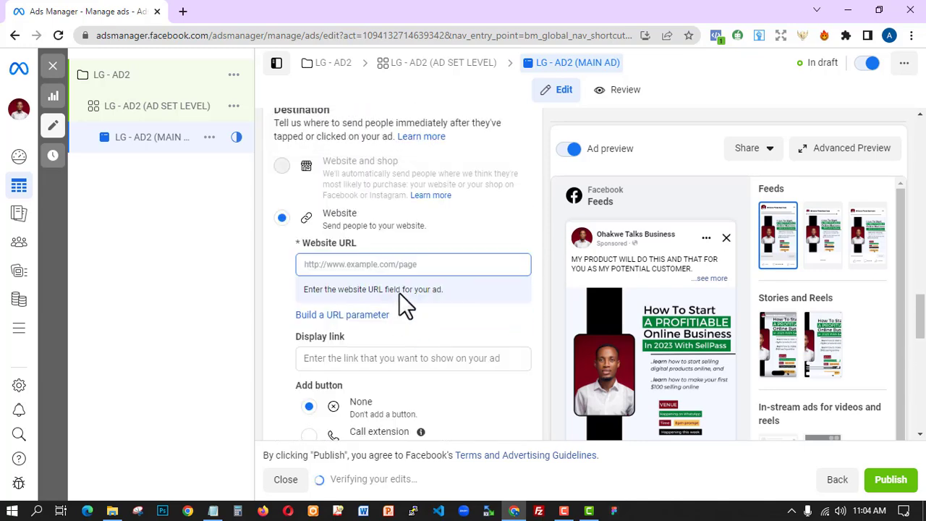
pyautogui.click(405, 264)
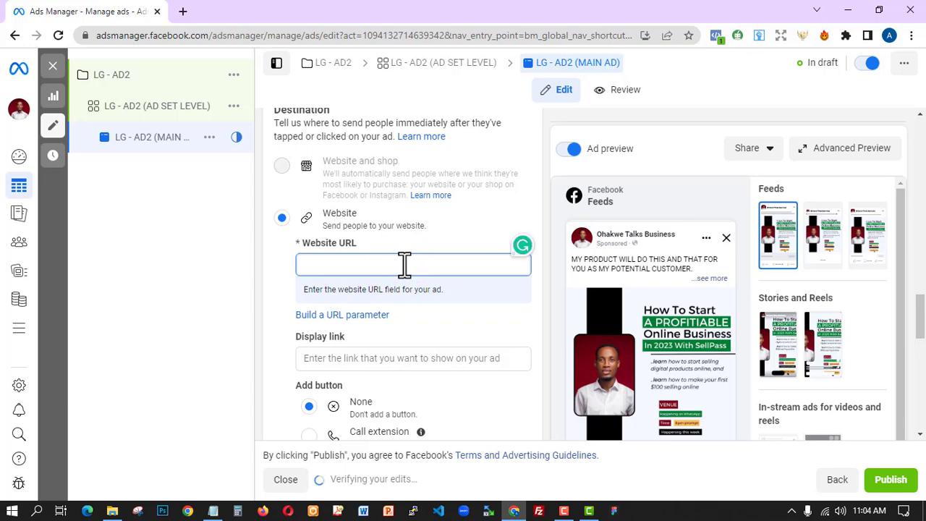
pyautogui.write('dsbdnn')
pyautogui.press('BackSpace')
pyautogui.press('BackSpace')
pyautogui.press('BackSpace')
pyautogui.press('BackSpace')
pyautogui.press('BackSpace')
pyautogui.press('BackSpace')
pyautogui.write('d')
pyautogui.press('BackSpace')
pyautogui.write('https://go.sellpass.co/sellpass-registration')
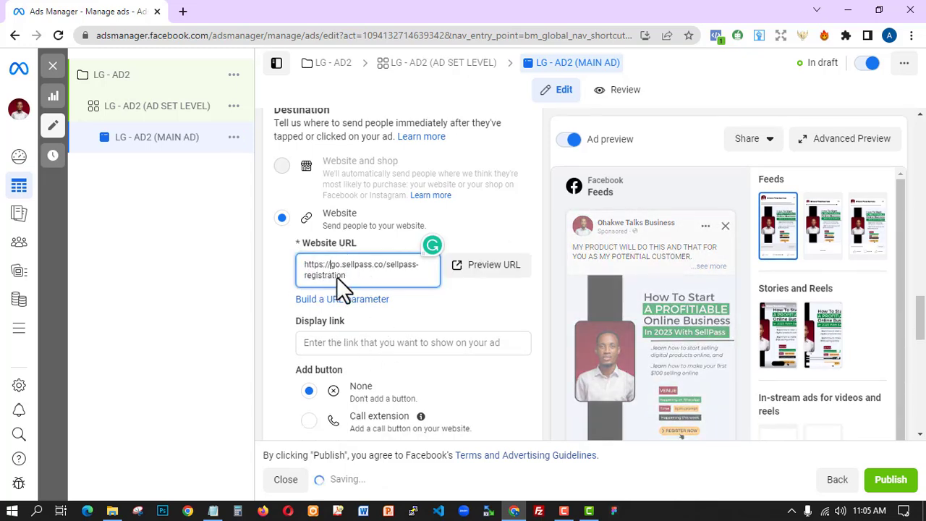
pyautogui.moveTo(904, 292); pyautogui.dragTo(922, 401)
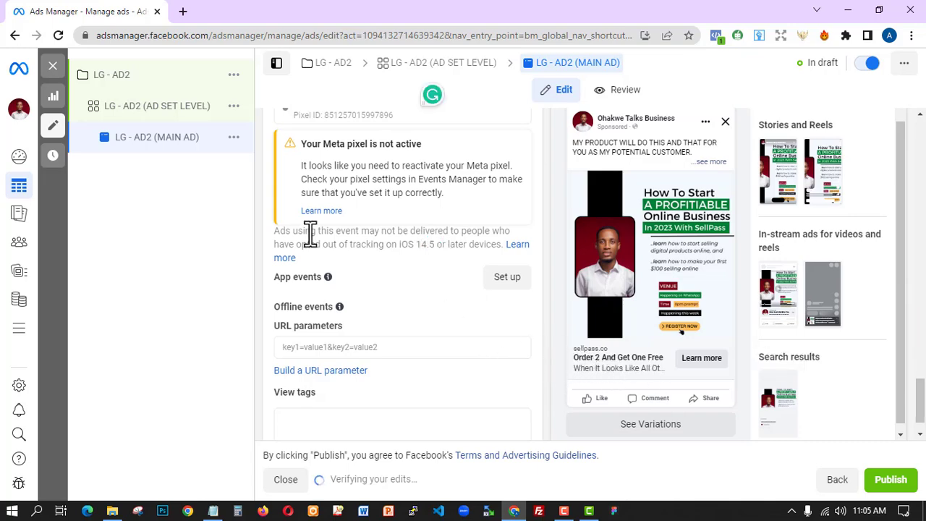
pyautogui.scroll(10, 313, 245)
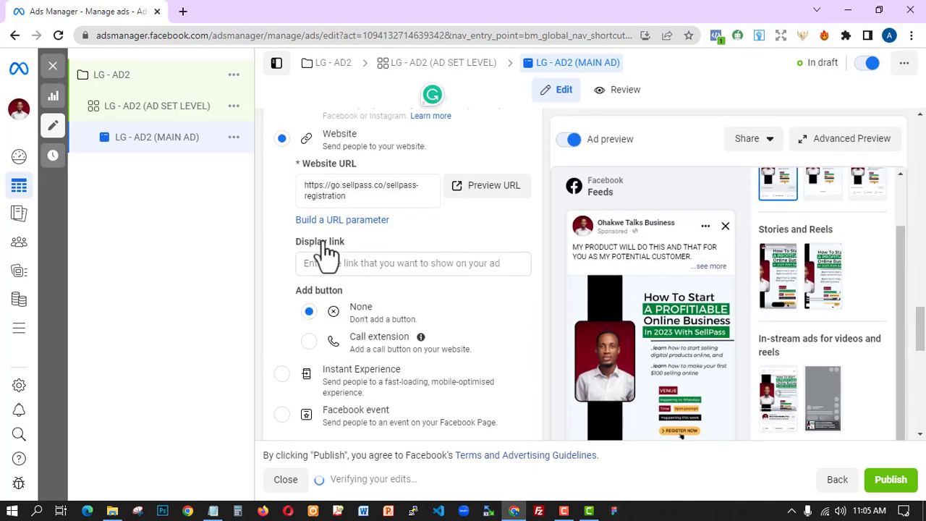
pyautogui.click(330, 264)
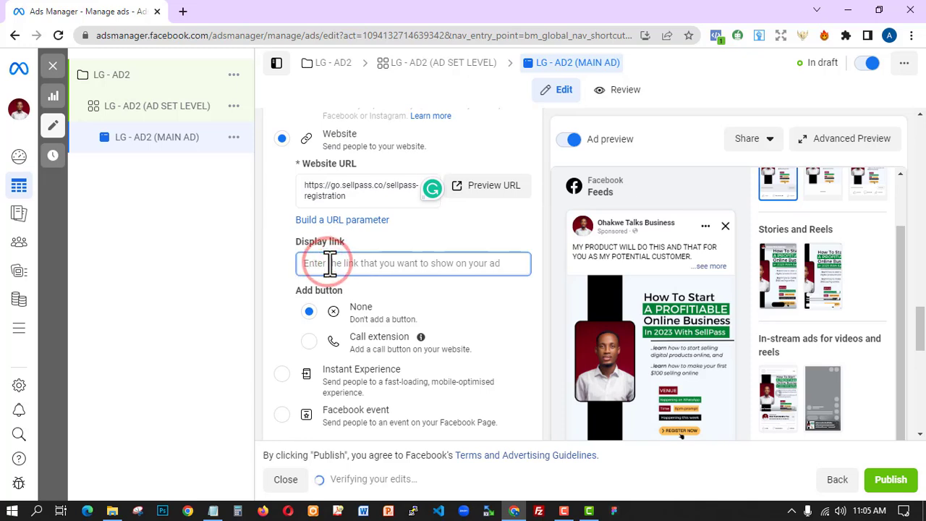
pyautogui.write('h')
pyautogui.press('BackSpace')
pyautogui.write('HTT')
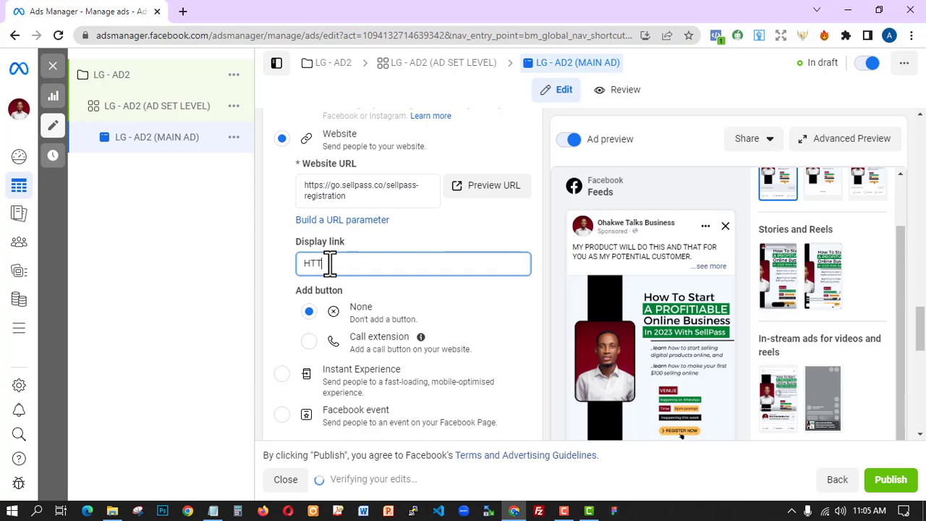
pyautogui.write('P://')
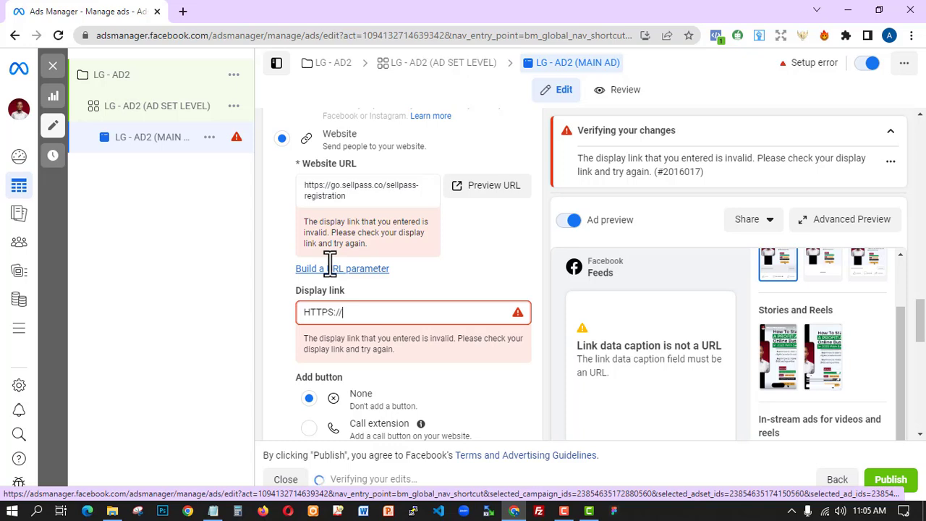
pyautogui.write('OHAKWE.COM/ORDER')
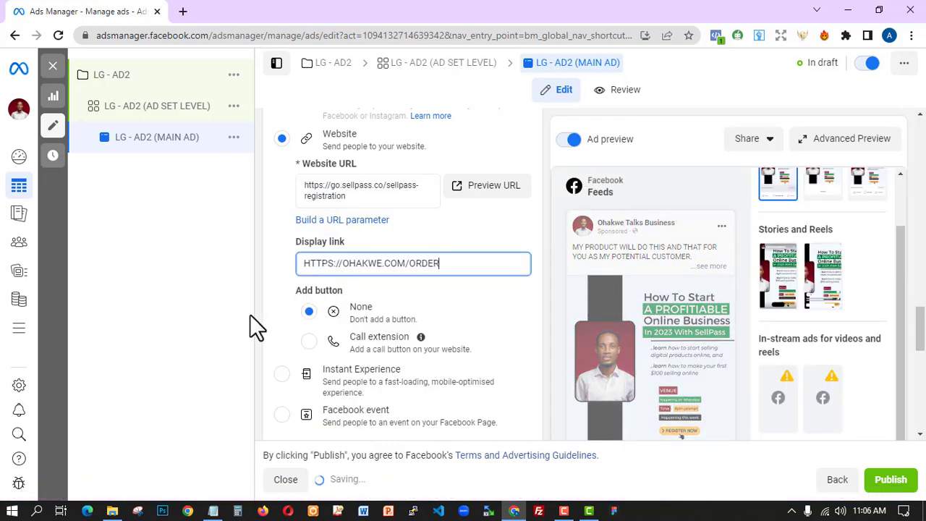
pyautogui.click(257, 326)
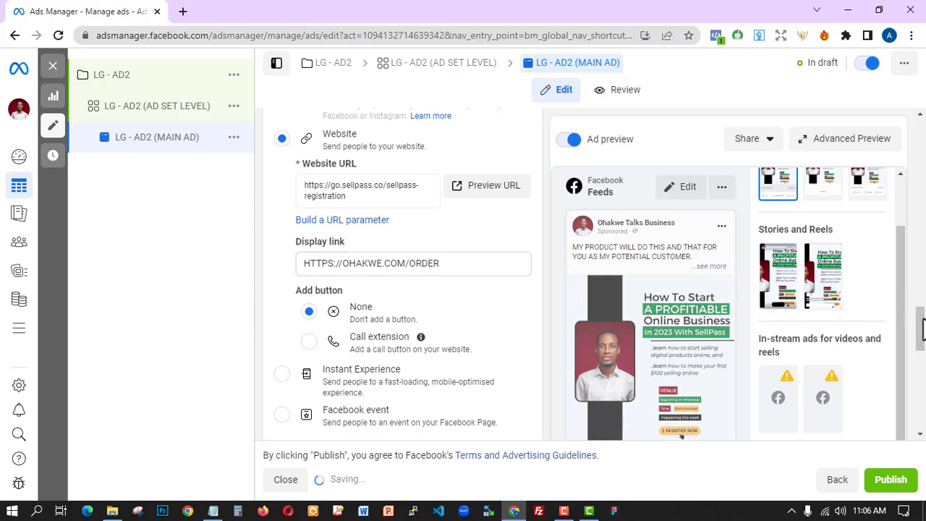
# Review the ad's summary and examine its enlarged Mobile Feed preview
pyautogui.moveTo(922, 329); pyautogui.dragTo(918, 420)
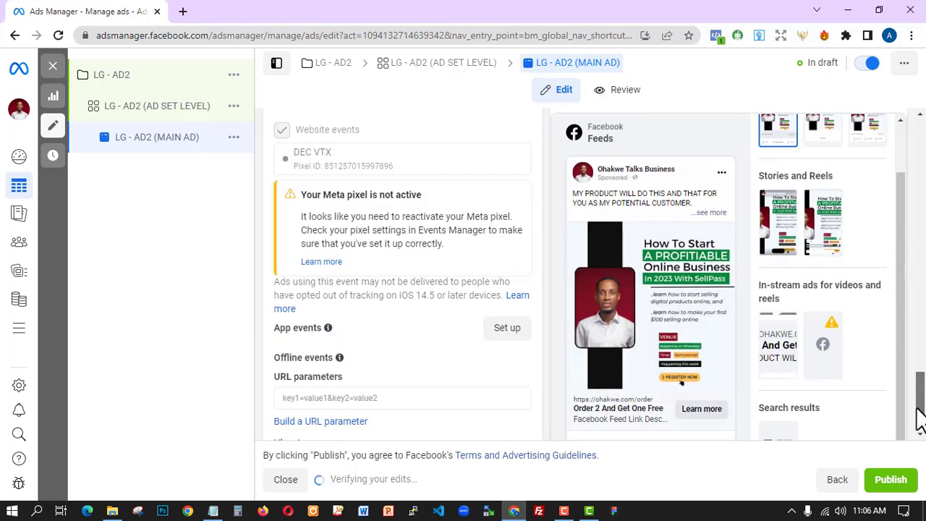
pyautogui.scroll(-2, 919, 418)
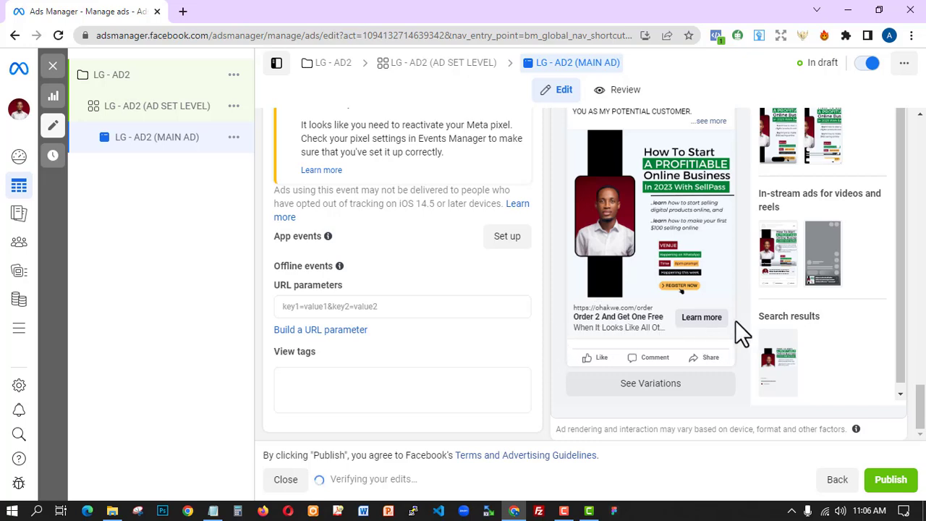
pyautogui.click(623, 91)
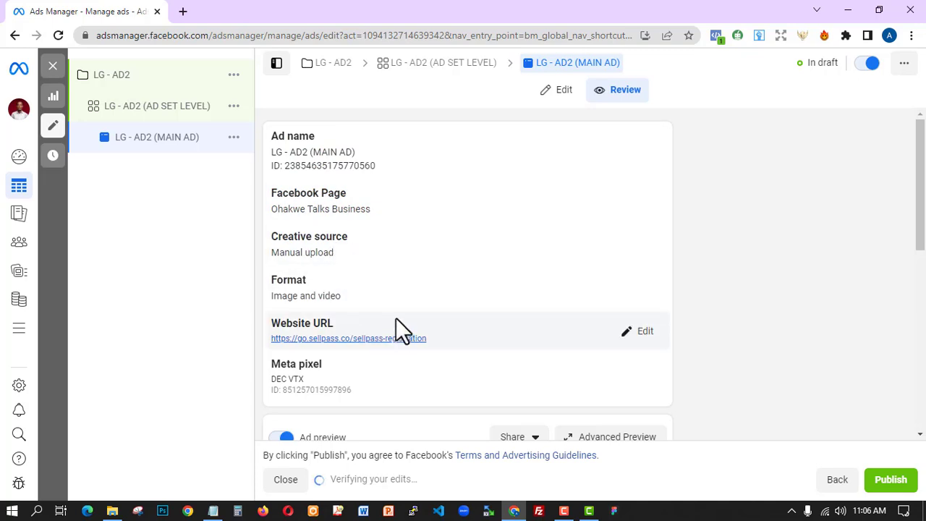
pyautogui.scroll(-5, 360, 296)
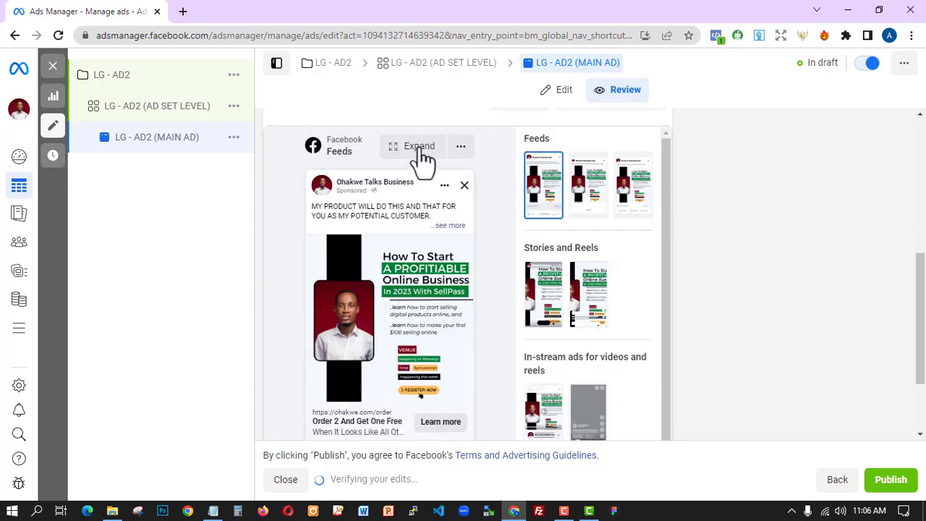
pyautogui.click(416, 148)
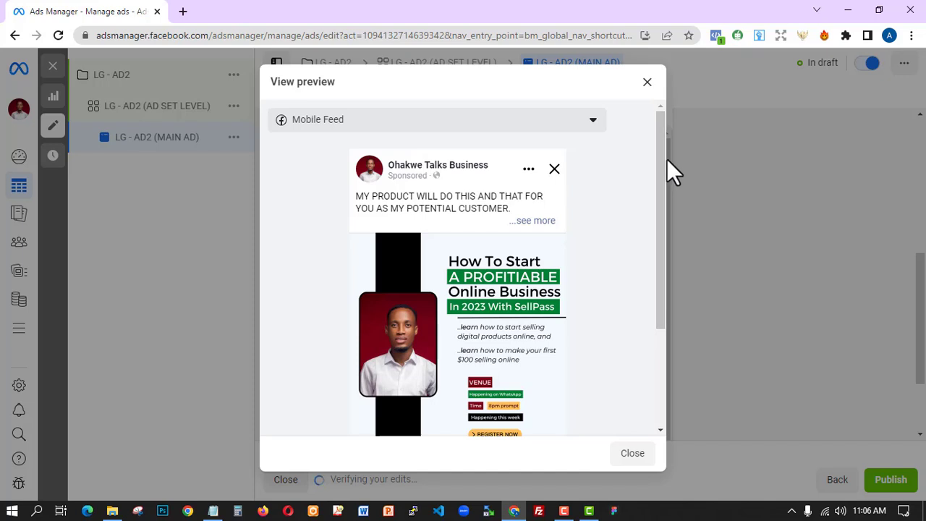
pyautogui.moveTo(662, 166); pyautogui.dragTo(654, 315)
pyautogui.moveTo(666, 269); pyautogui.dragTo(658, 151)
# Switch the enlarged preview to Desktop Feed, examine the ad there and close the preview
pyautogui.click(593, 120)
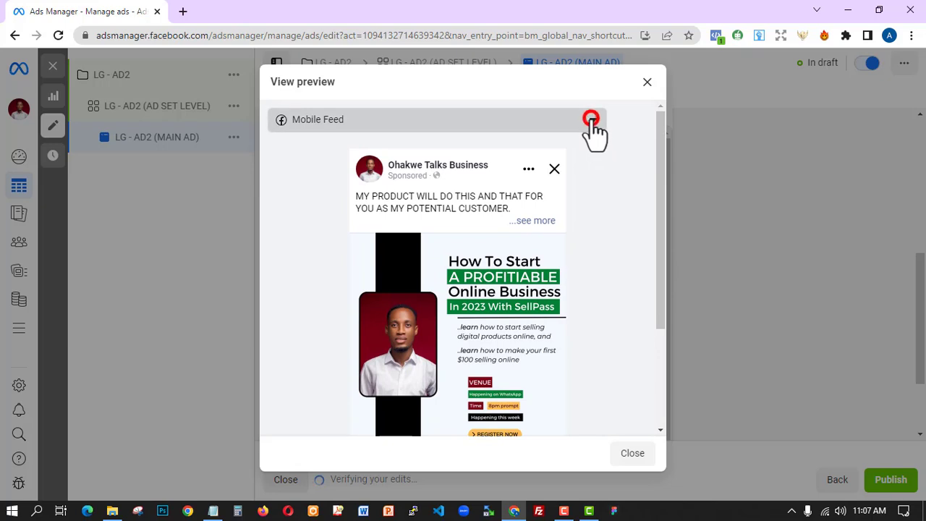
pyautogui.click(355, 154)
pyautogui.click(558, 114)
pyautogui.click(327, 182)
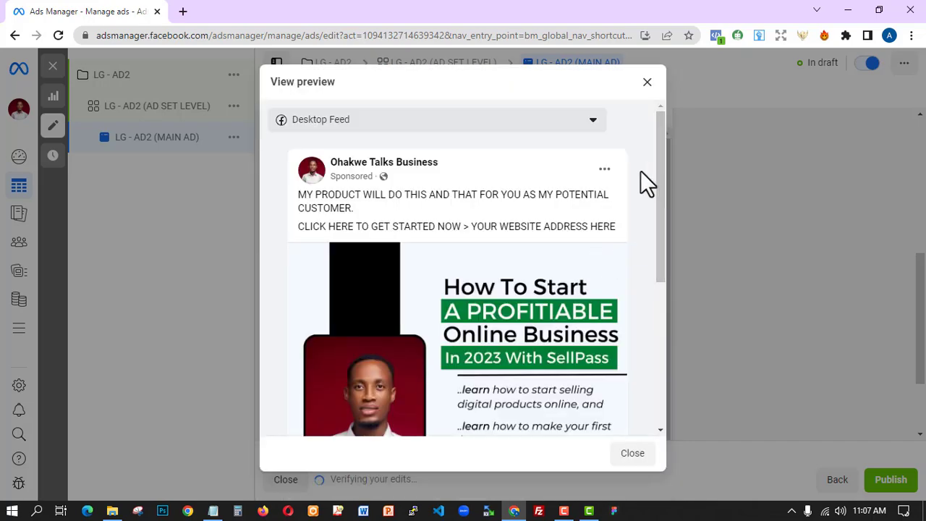
pyautogui.click(660, 147)
pyautogui.moveTo(660, 146)
pyautogui.mouseDown()
pyautogui.moveTo(663, 368)
pyautogui.moveTo(676, 278)
pyautogui.moveTo(665, 132)
pyautogui.mouseUp()
pyautogui.click(646, 81)
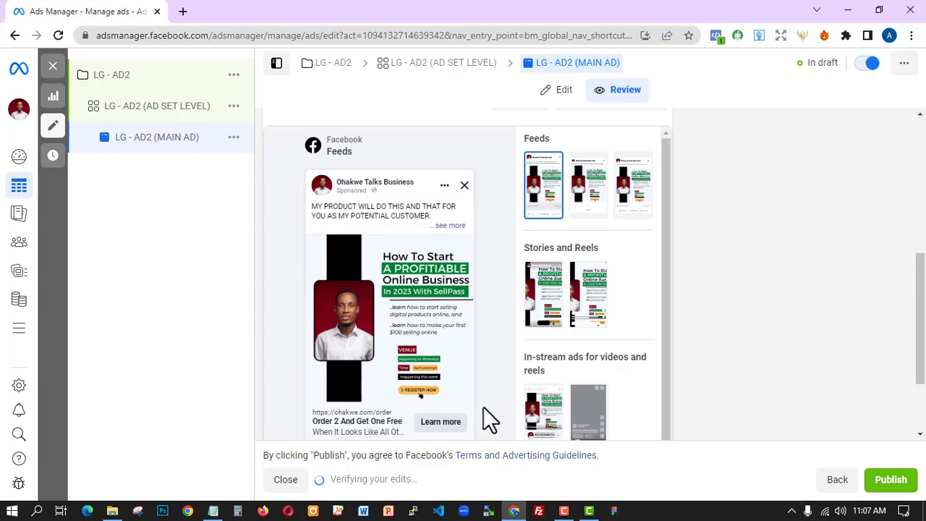
# Return from the review to editing the ad and look over its settings down to Tracking
pyautogui.scroll(-2, 497, 384)
pyautogui.scroll(8, 496, 383)
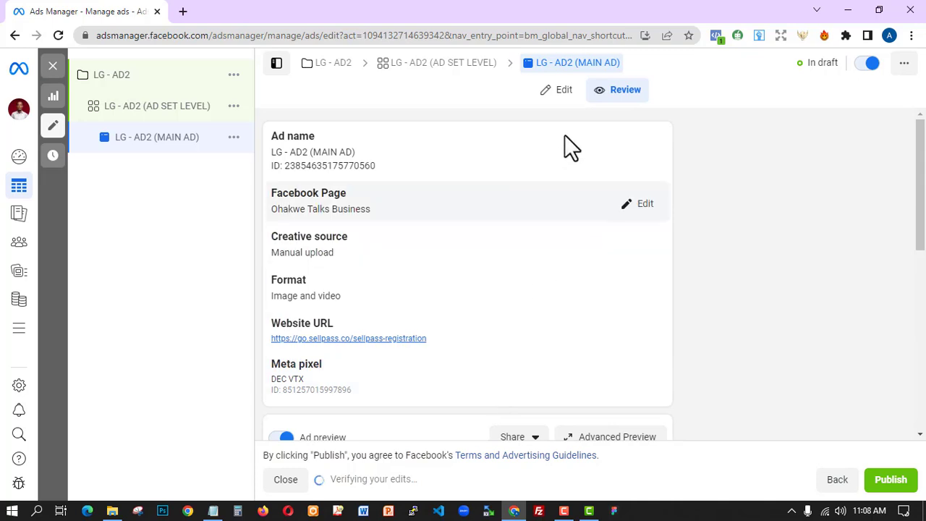
pyautogui.click(561, 90)
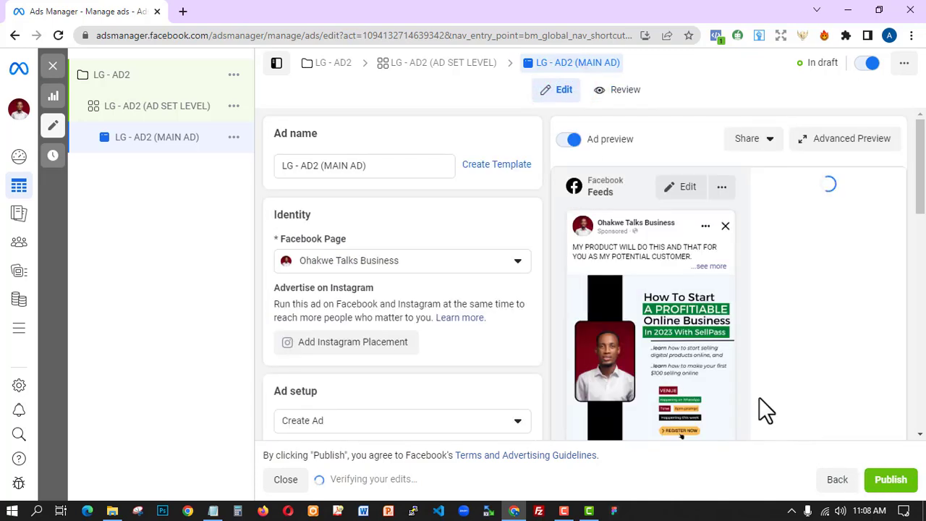
pyautogui.scroll(-3, 531, 369)
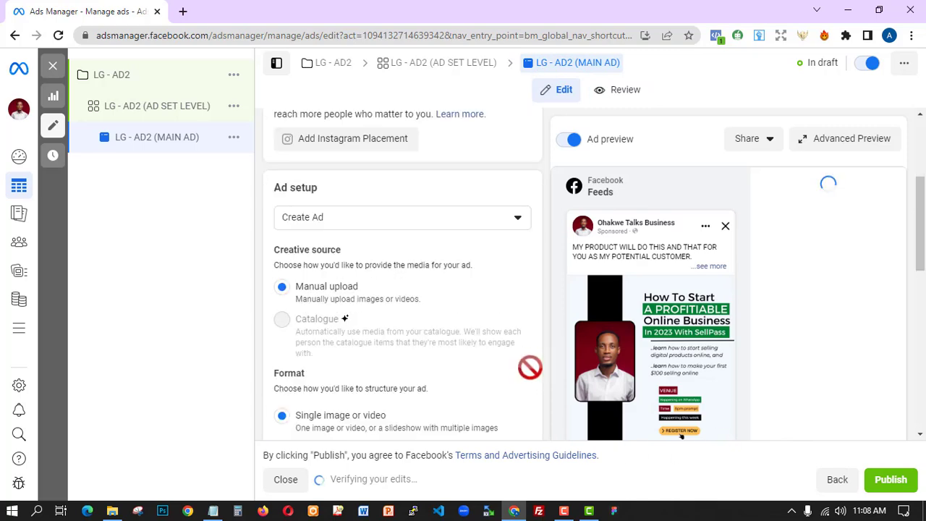
pyautogui.scroll(-10, 531, 364)
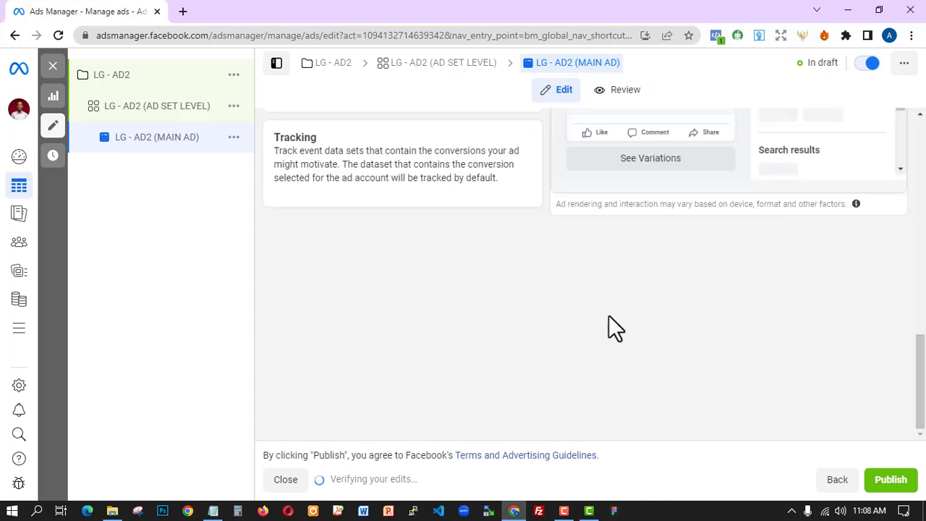
# Publish the LG - AD2 campaign with its ad set and ad, and dismiss the publishing notification
pyautogui.scroll(5, 554, 264)
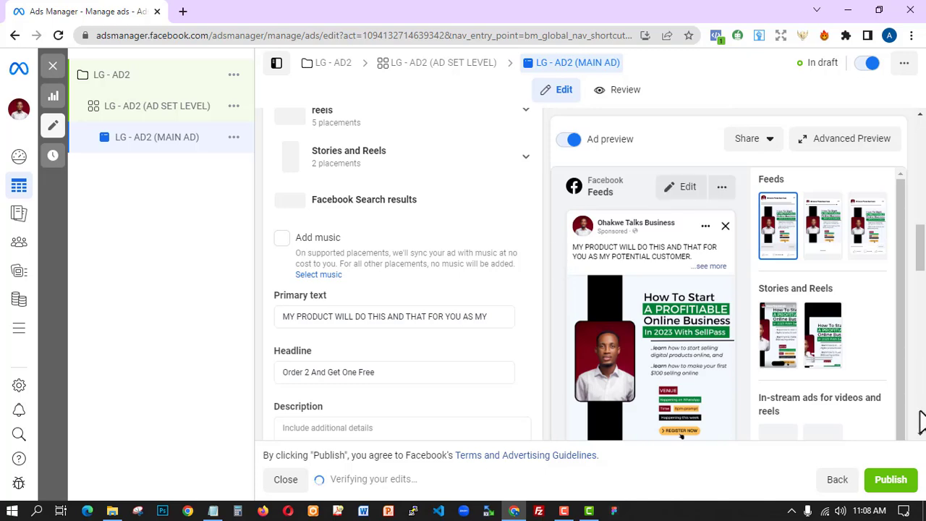
pyautogui.scroll(3, 552, 258)
pyautogui.click(904, 486)
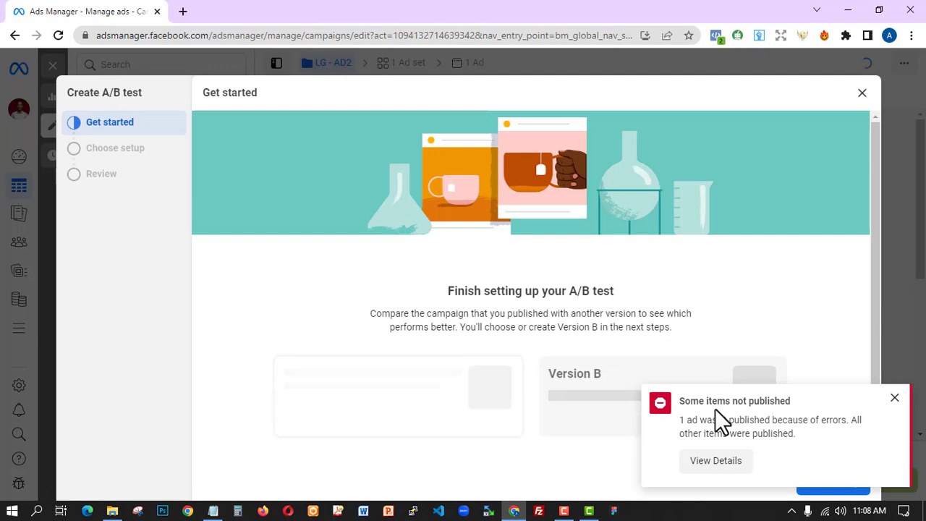
pyautogui.click(894, 398)
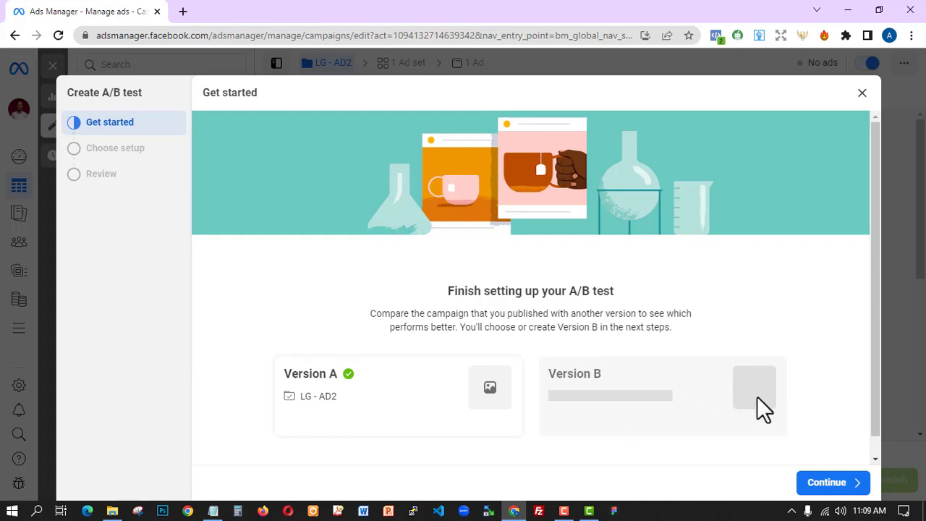
# Start the A/B test with a copy of this ad as Version B and choose Custom as the variable to test
pyautogui.click(850, 483)
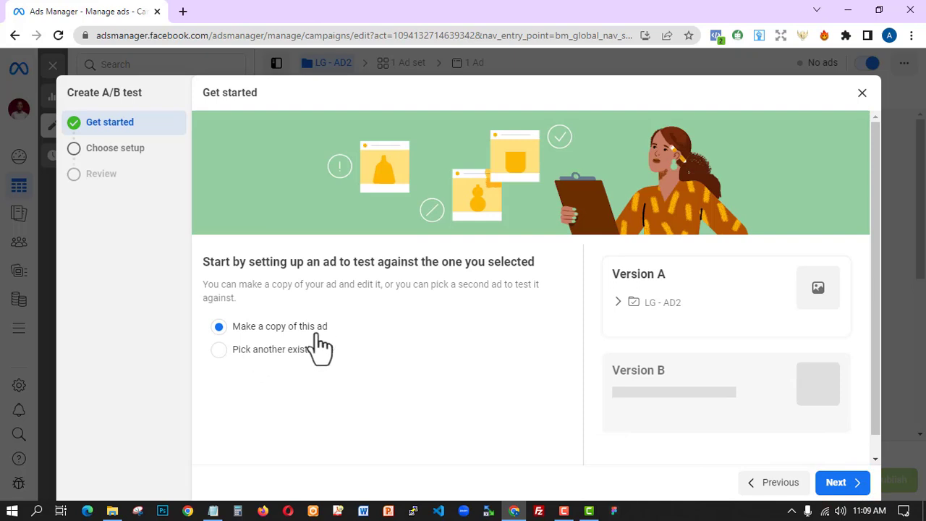
pyautogui.click(838, 481)
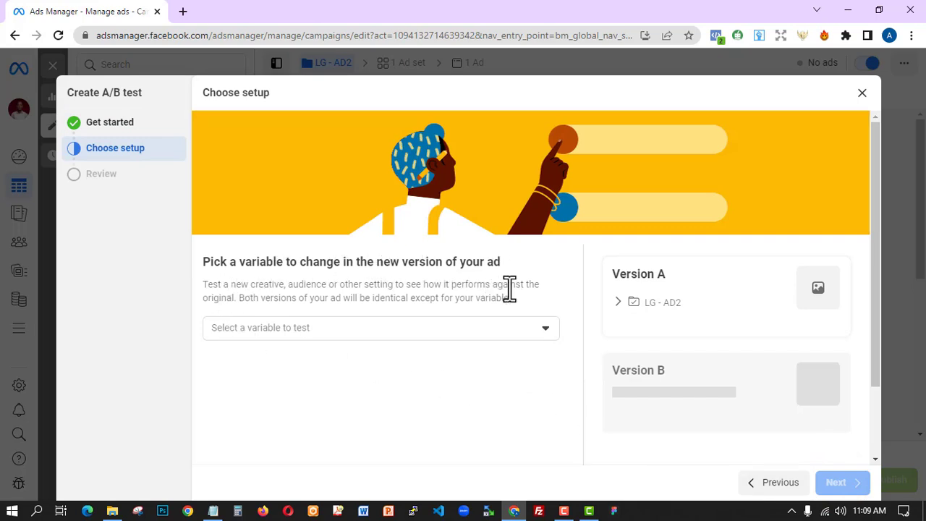
pyautogui.click(511, 330)
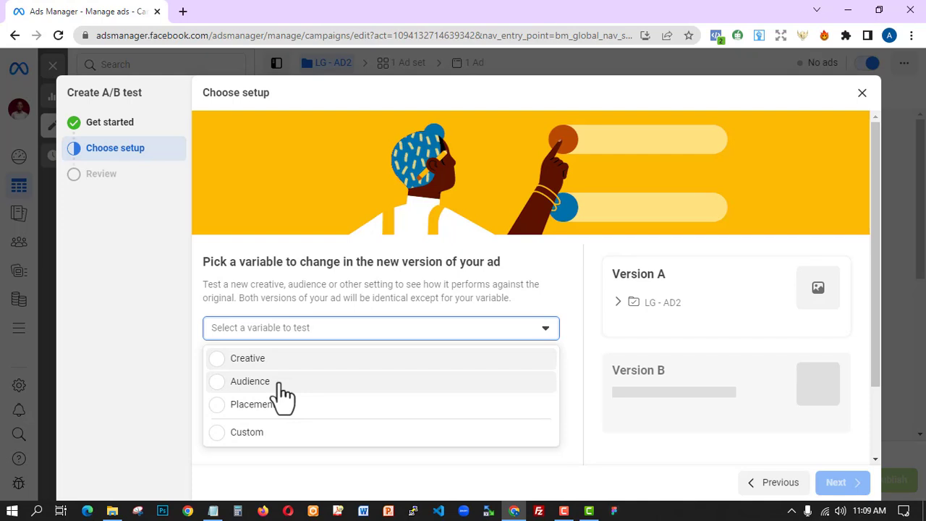
pyautogui.click(248, 436)
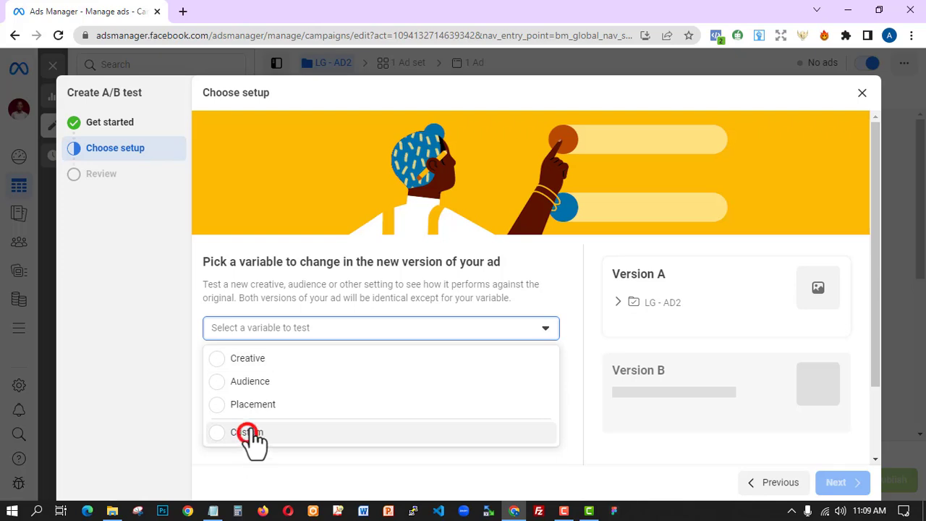
pyautogui.scroll(-2, 623, 391)
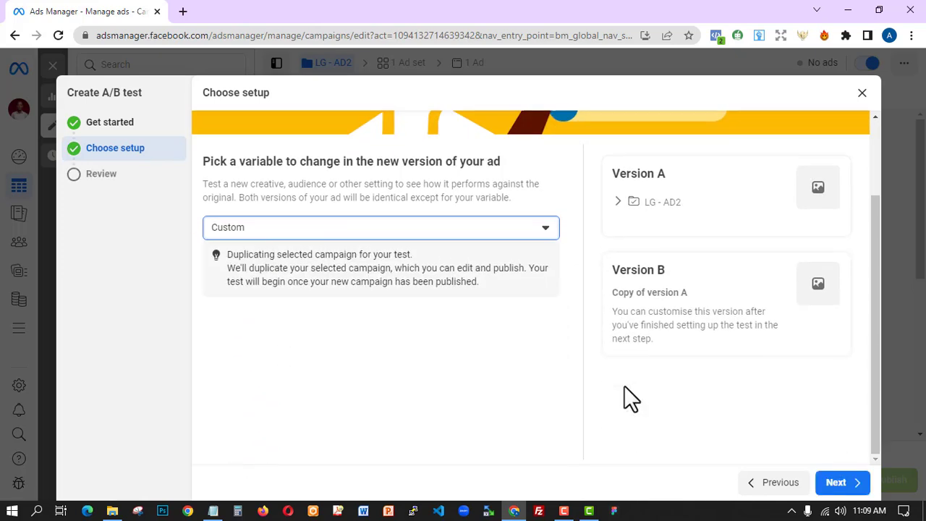
# Try Placement as the test variable and look for an ad set to copy
pyautogui.click(458, 222)
pyautogui.click(258, 304)
pyautogui.click(519, 291)
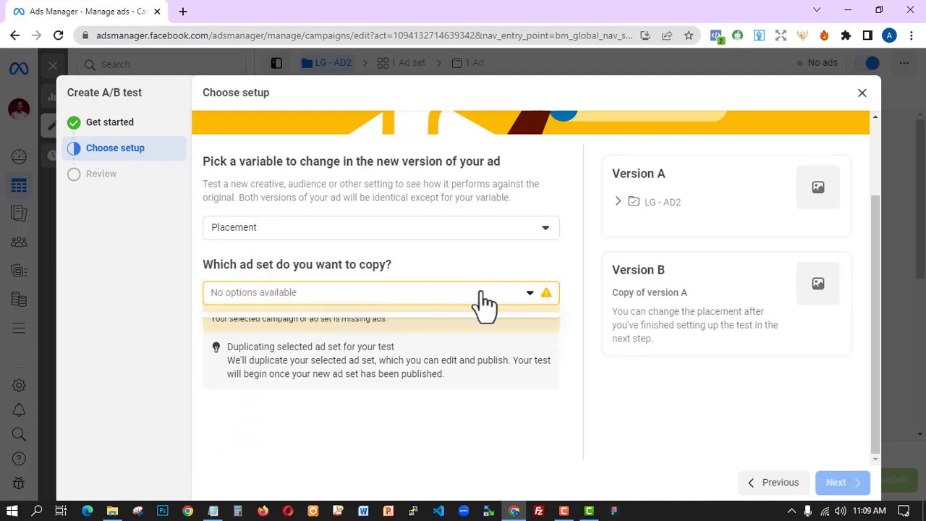
pyautogui.click(519, 290)
pyautogui.click(519, 291)
pyautogui.click(519, 291)
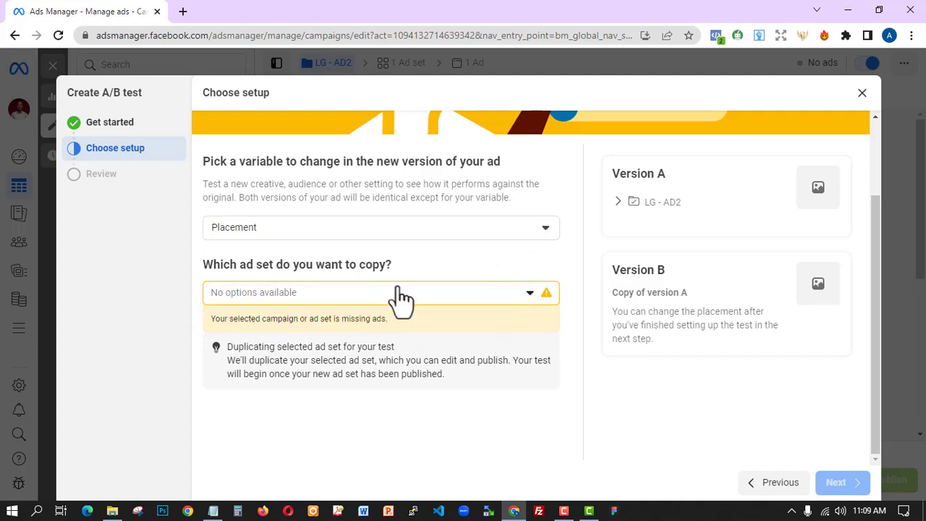
# Set the A/B test variable back to Custom and continue to the test's review
pyautogui.click(507, 223)
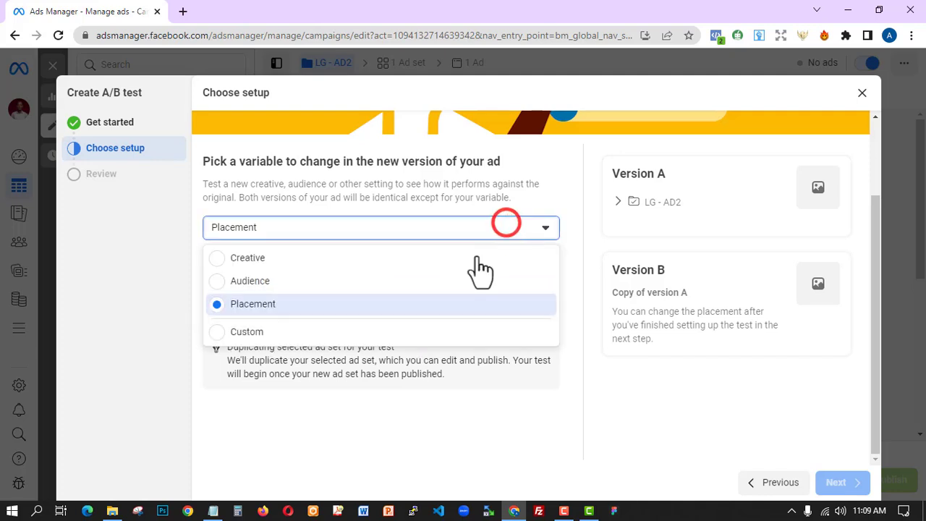
pyautogui.click(273, 335)
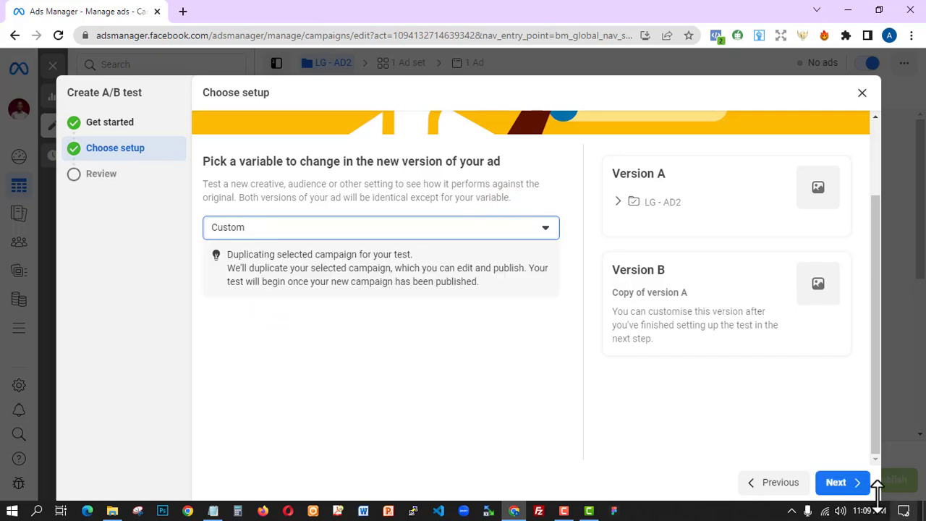
pyautogui.click(854, 486)
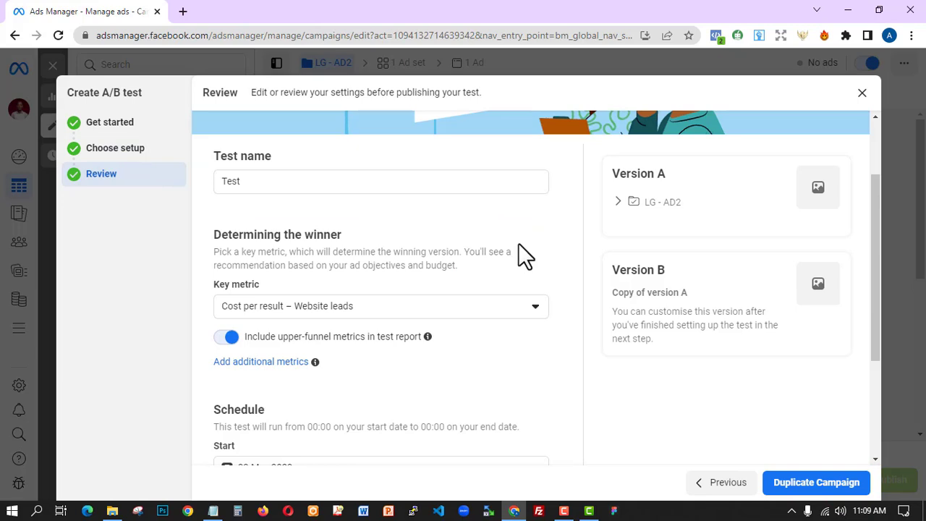
# Keep Cost per result – Website leads as the test's key metric and duplicate the campaign for the test
pyautogui.scroll(-1, 540, 271)
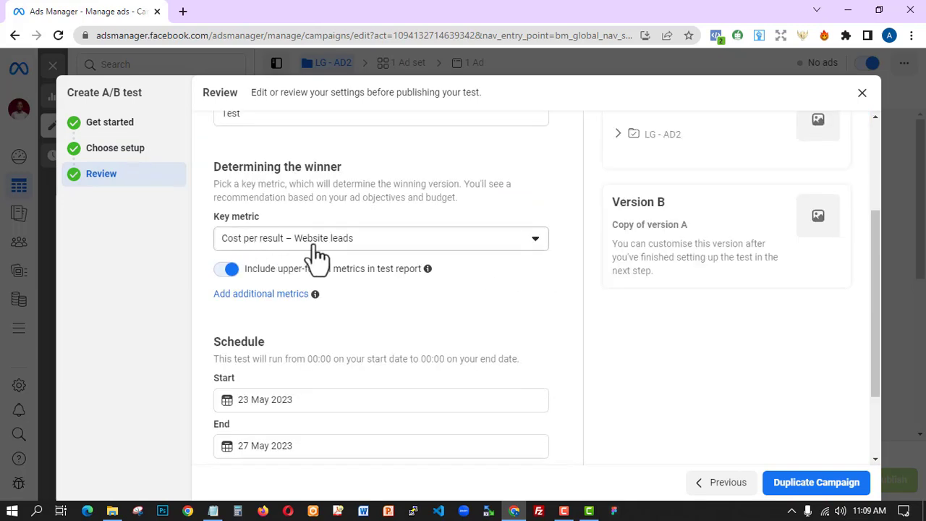
pyautogui.click(460, 246)
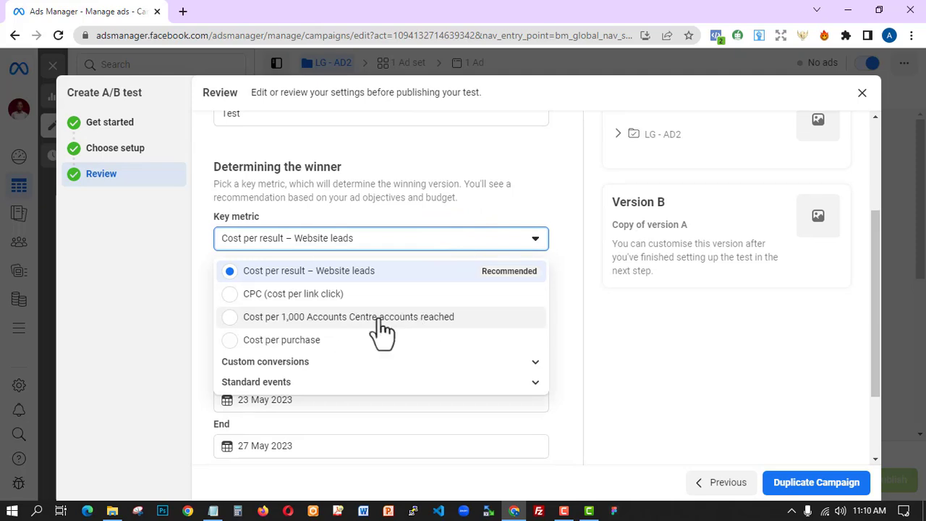
pyautogui.click(463, 280)
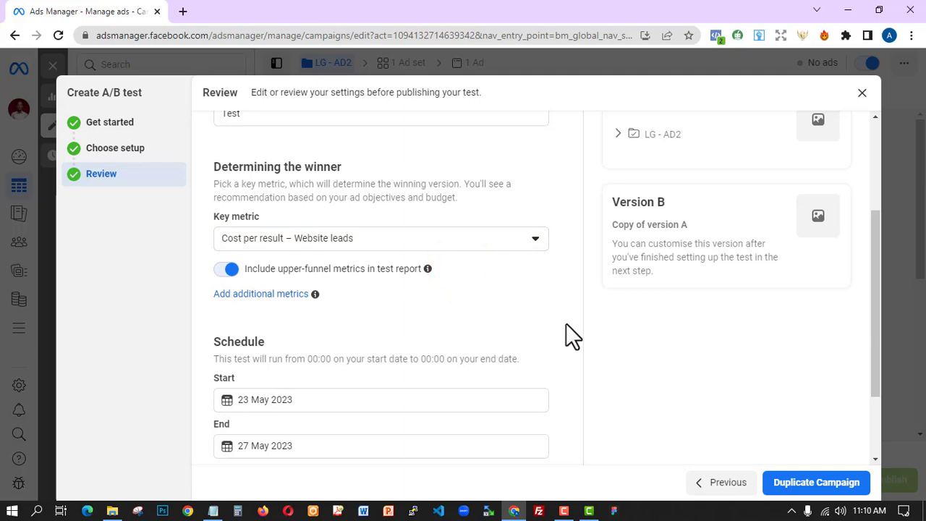
pyautogui.scroll(-3, 587, 322)
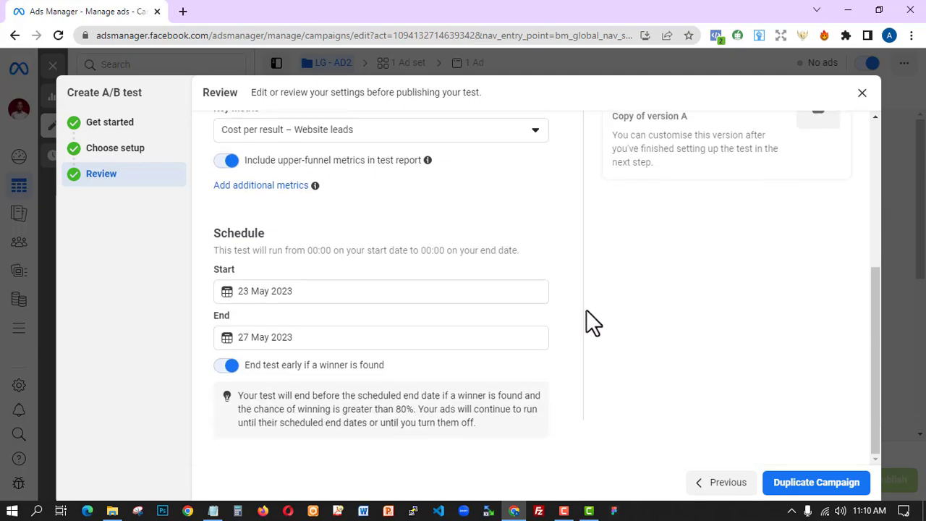
pyautogui.click(806, 483)
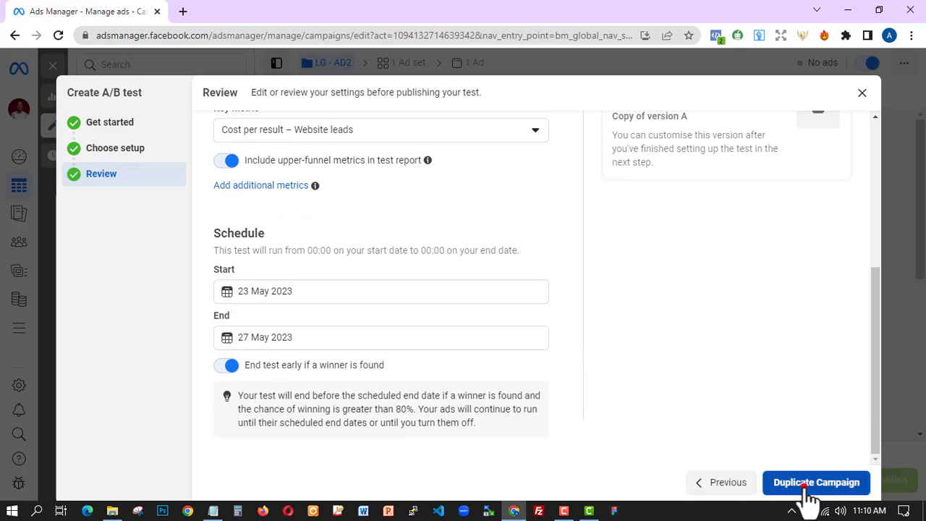